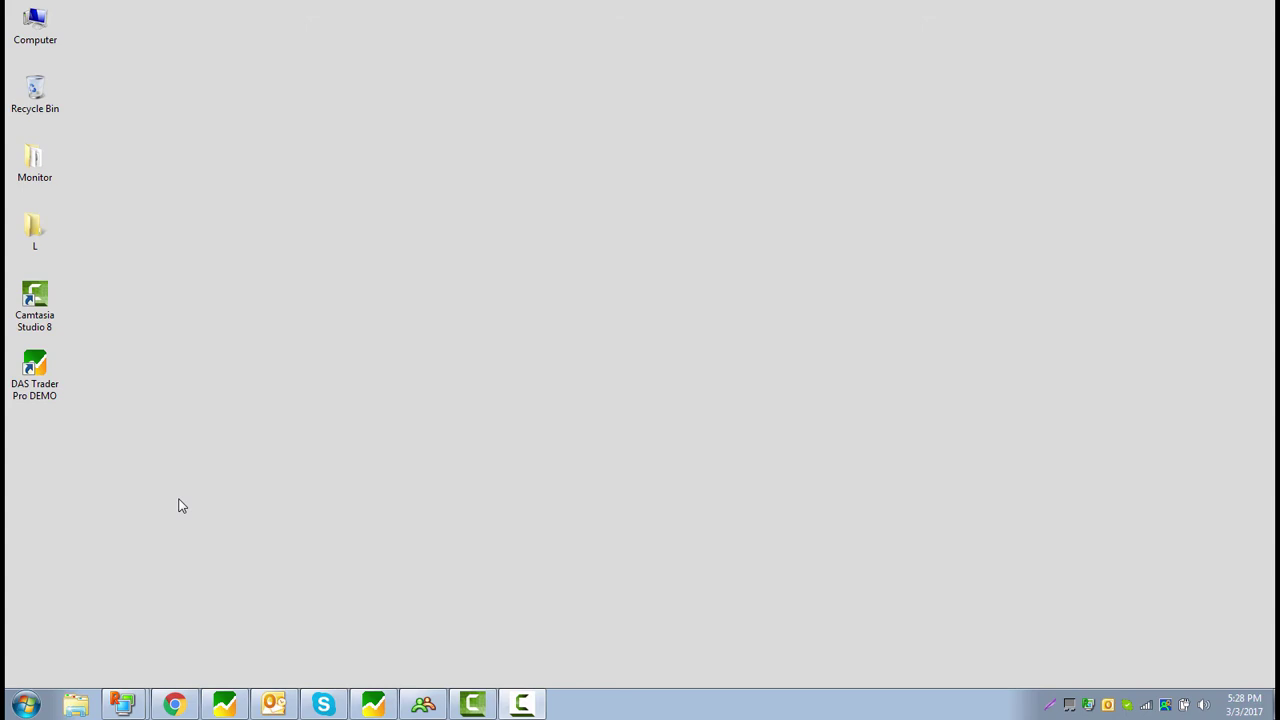
# Launch DAS Trader Pro DEMO from the desktop and dismiss the password reset notice
pyautogui.doubleClick(40, 372)
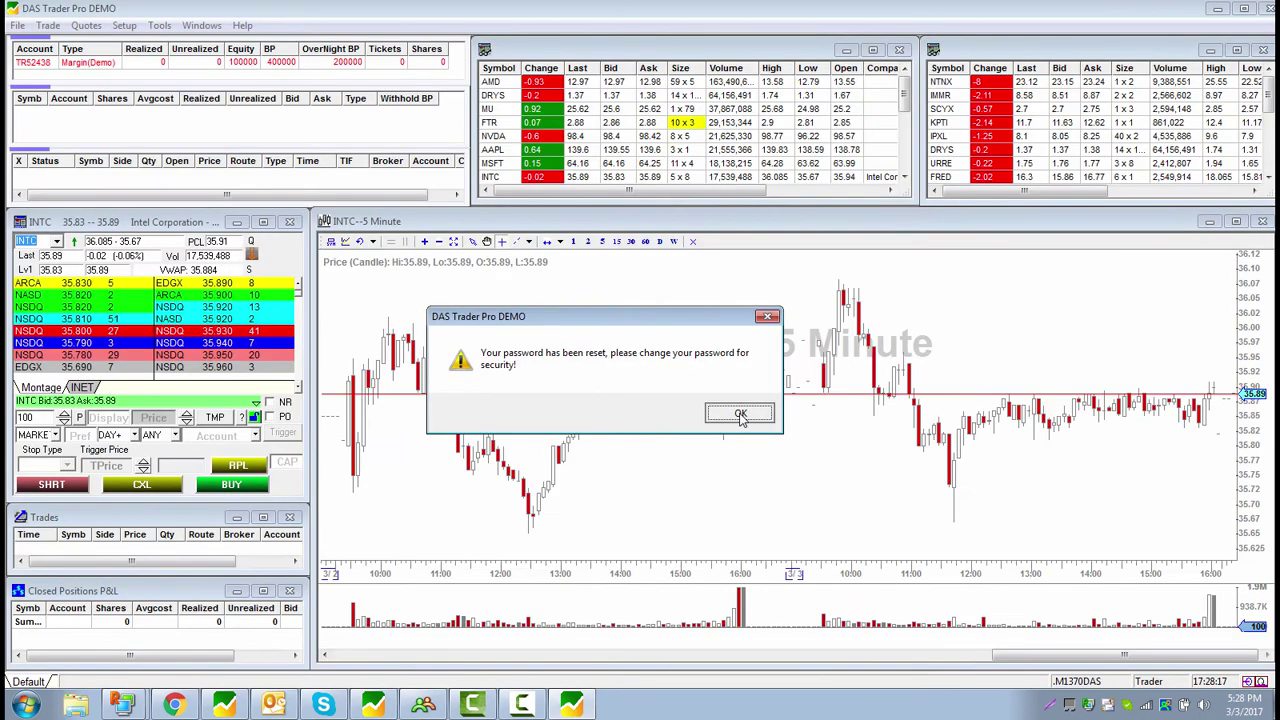
pyautogui.click(740, 412)
pyautogui.click(677, 485)
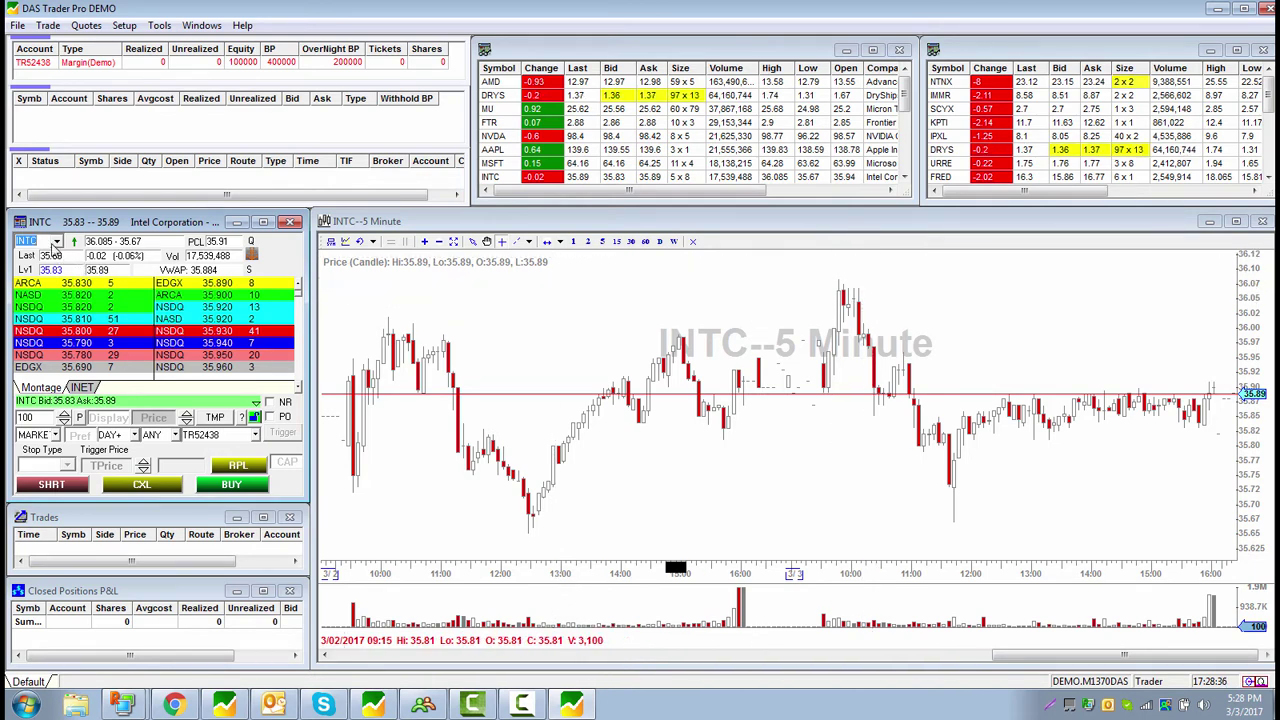
# Load the symbol SPY into the montage window and its linked 5-minute chart
pyautogui.click(38, 238)
pyautogui.doubleClick(38, 238)
pyautogui.write('SPY')
pyautogui.press('Return')
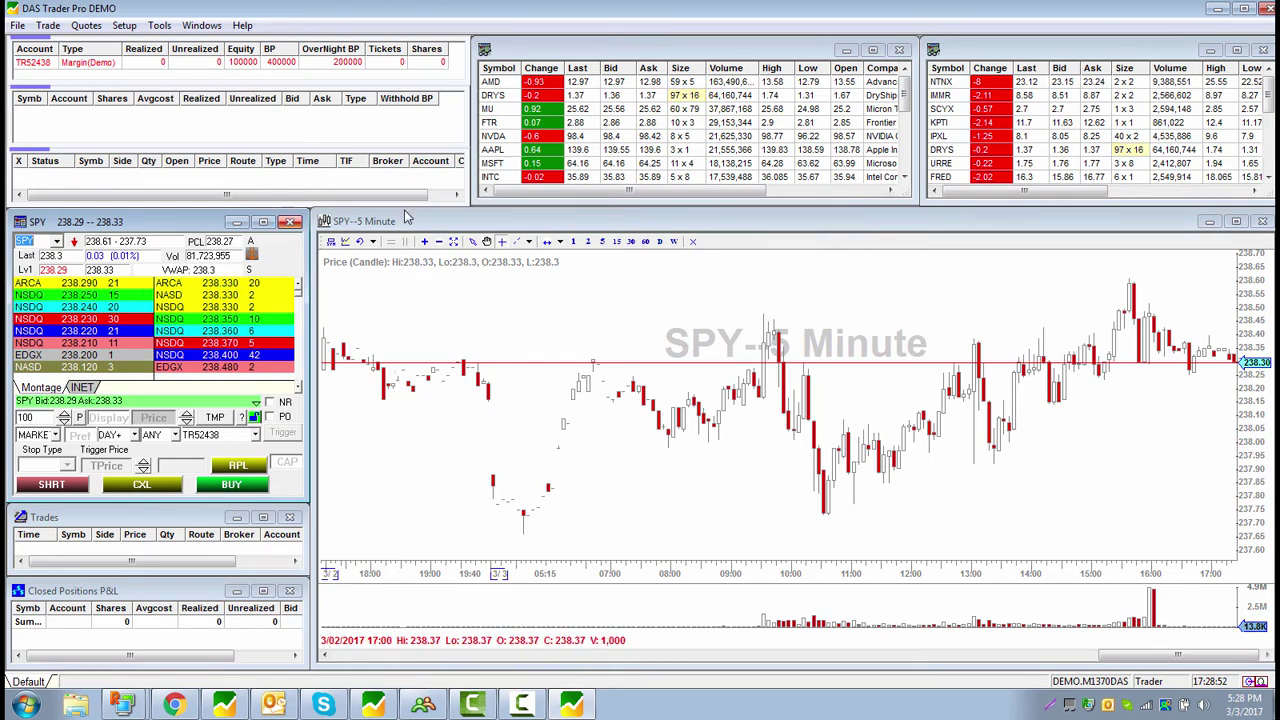
# Switch the second market viewer, the one containing IPXL, to a User Defined List
pyautogui.click(507, 152)
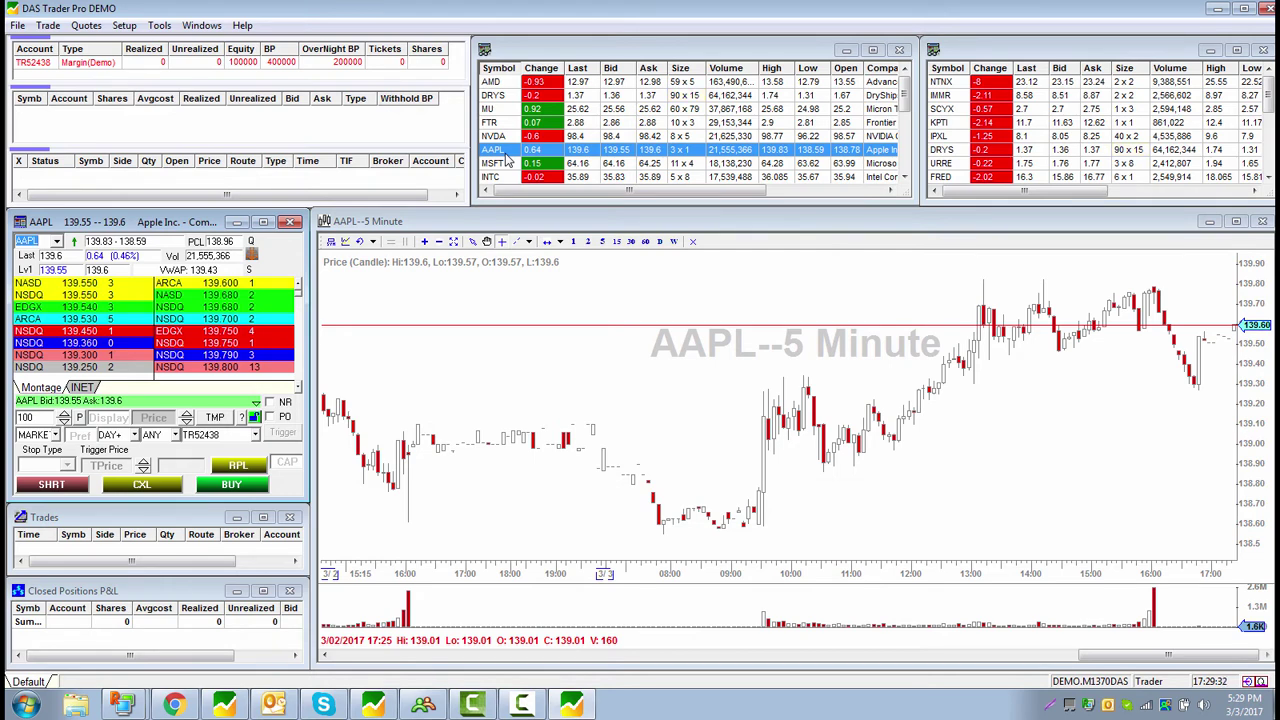
pyautogui.rightClick(507, 160)
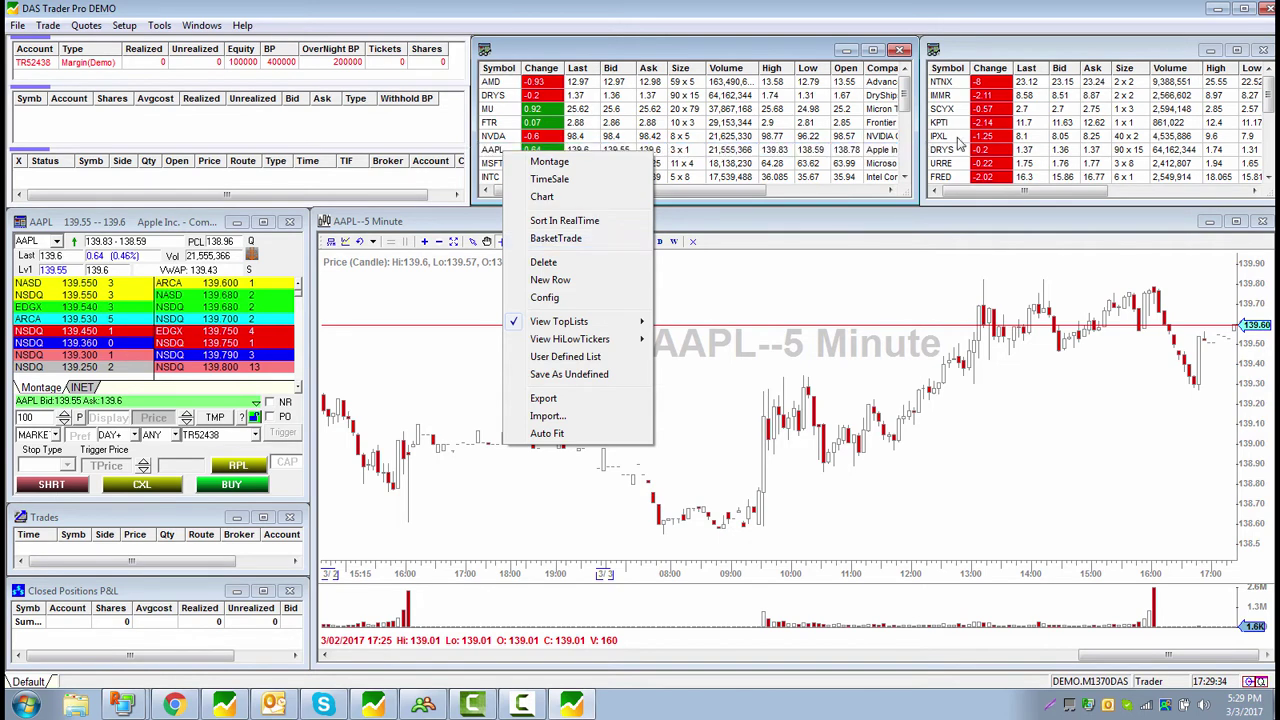
pyautogui.click(1066, 138)
pyautogui.rightClick(1066, 140)
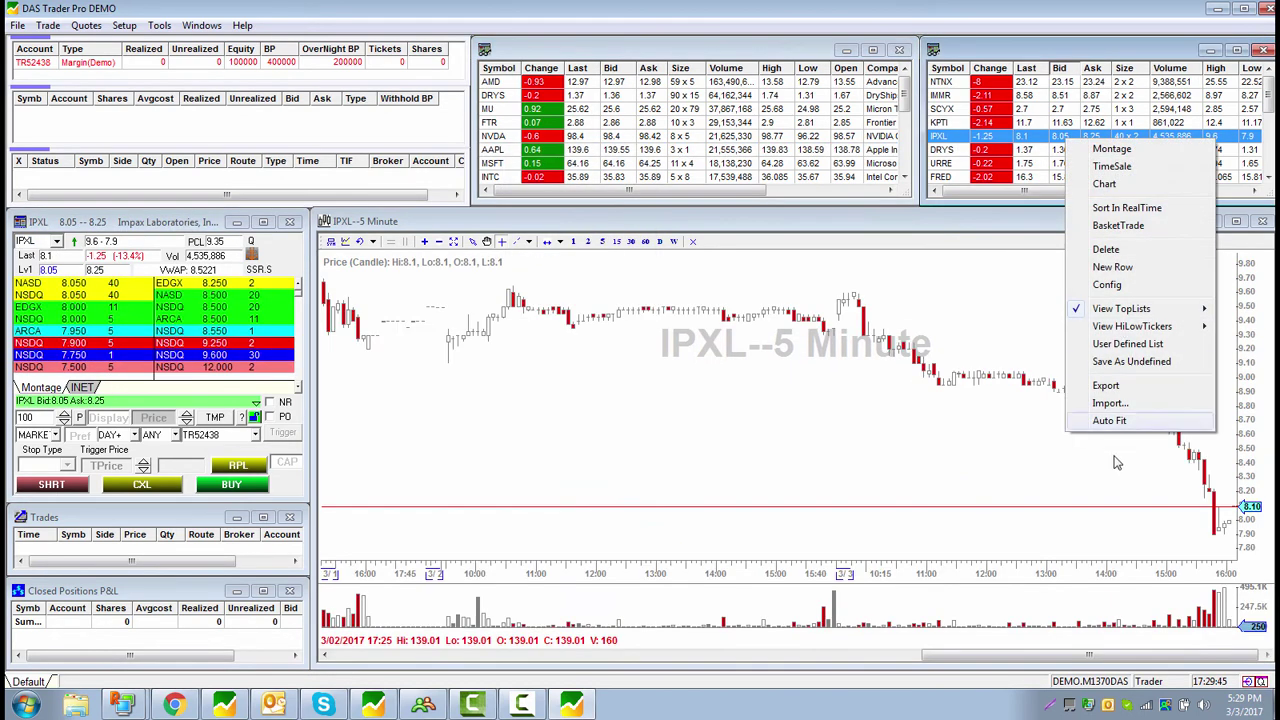
pyautogui.click(1129, 347)
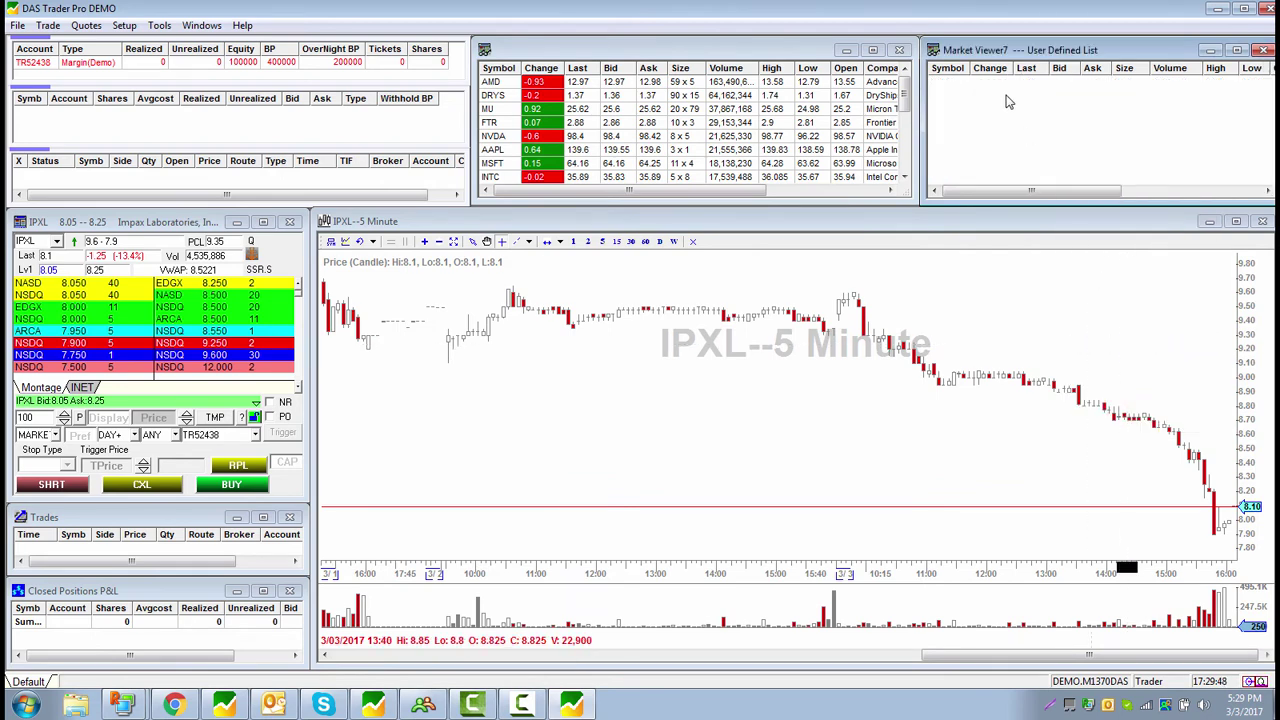
# Add rows for the symbols BAC and SPY to the empty user defined list
pyautogui.rightClick(944, 82)
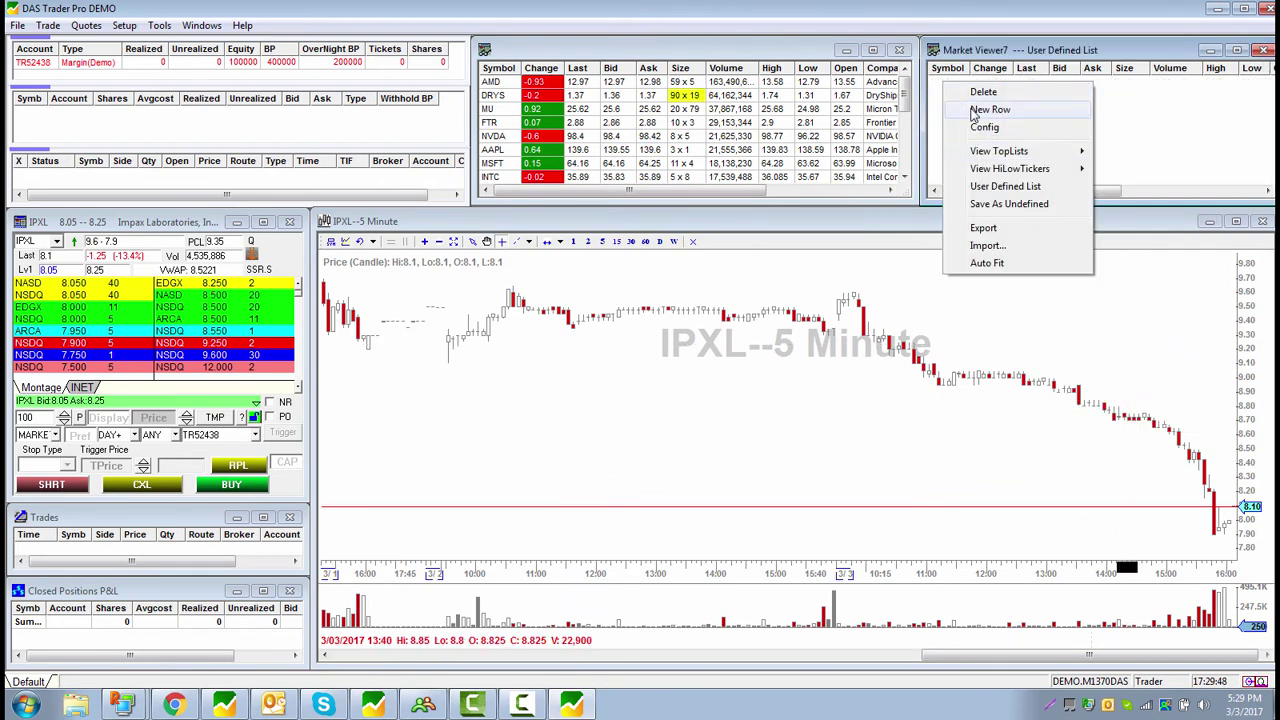
pyautogui.click(988, 110)
pyautogui.write('BAC')
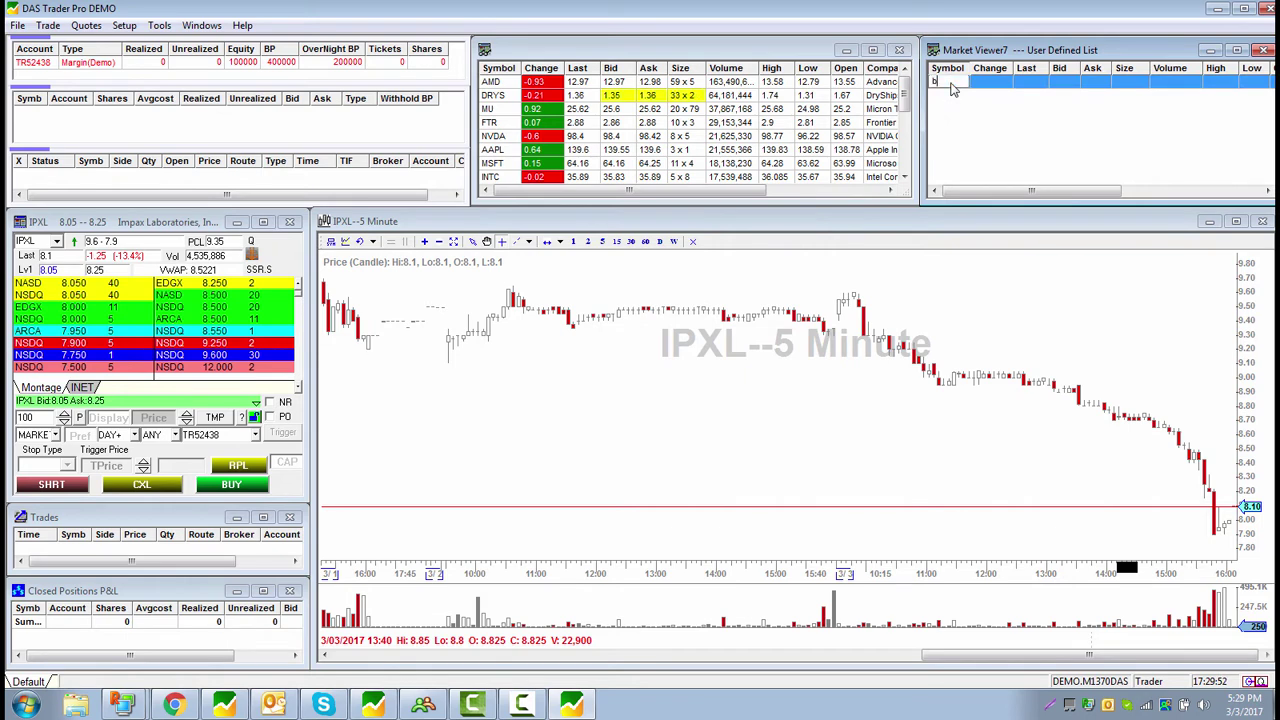
pyautogui.press('Return')
pyautogui.write('SPY')
pyautogui.press('Return')
# Create a basket trade from the SPY row and enlarge the Basket window until all order columns fit
pyautogui.click(948, 83)
pyautogui.click(950, 96)
pyautogui.rightClick(950, 96)
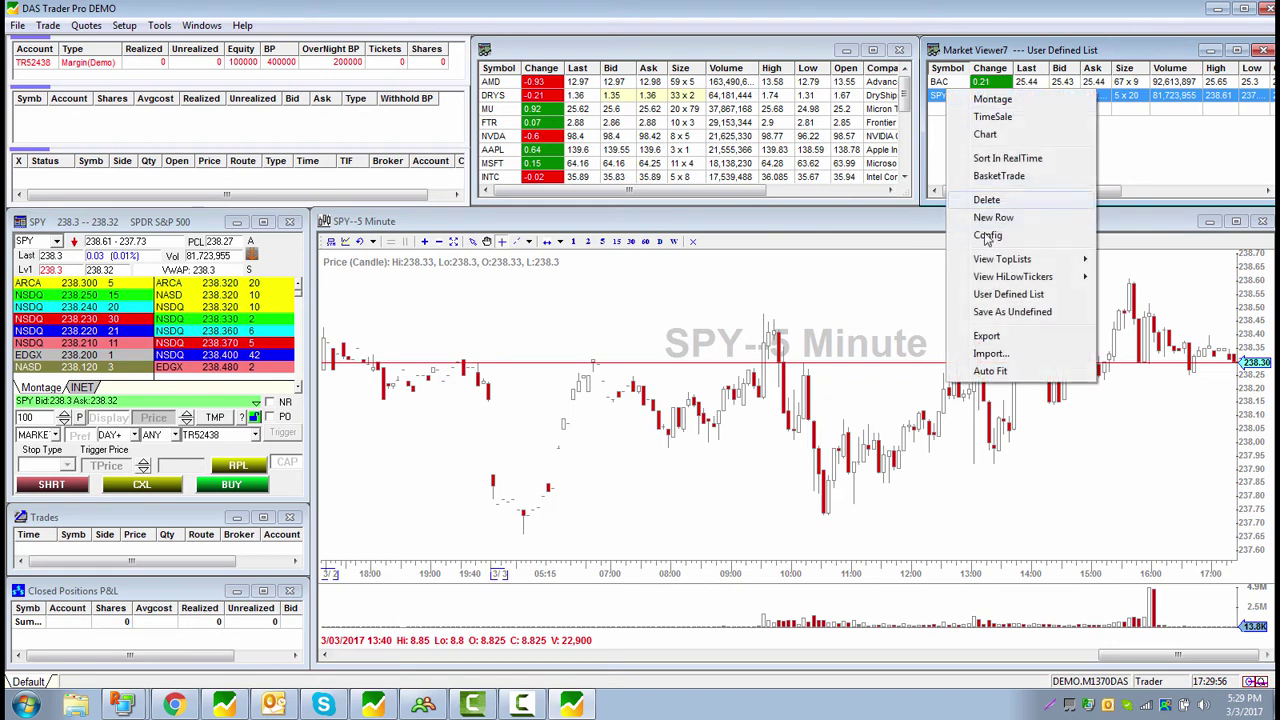
pyautogui.click(1000, 176)
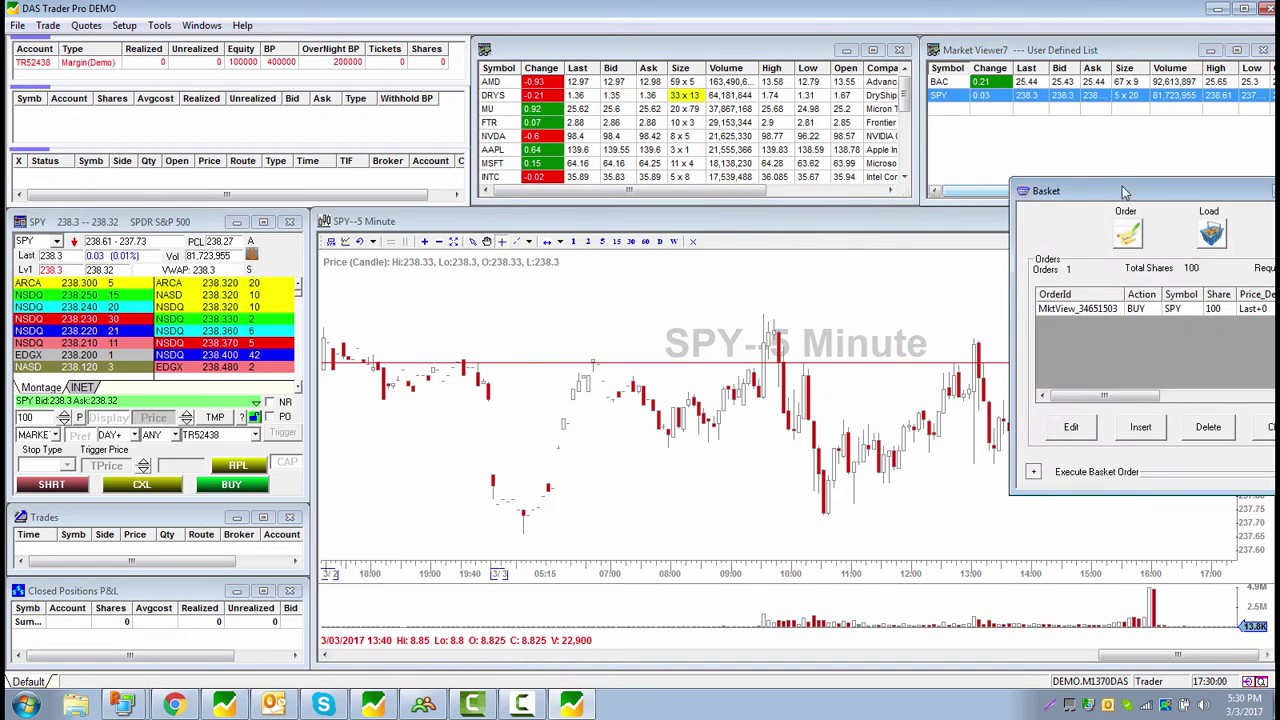
pyautogui.moveTo(1125, 188); pyautogui.dragTo(577, 178)
pyautogui.moveTo(424, 178); pyautogui.dragTo(220, 50)
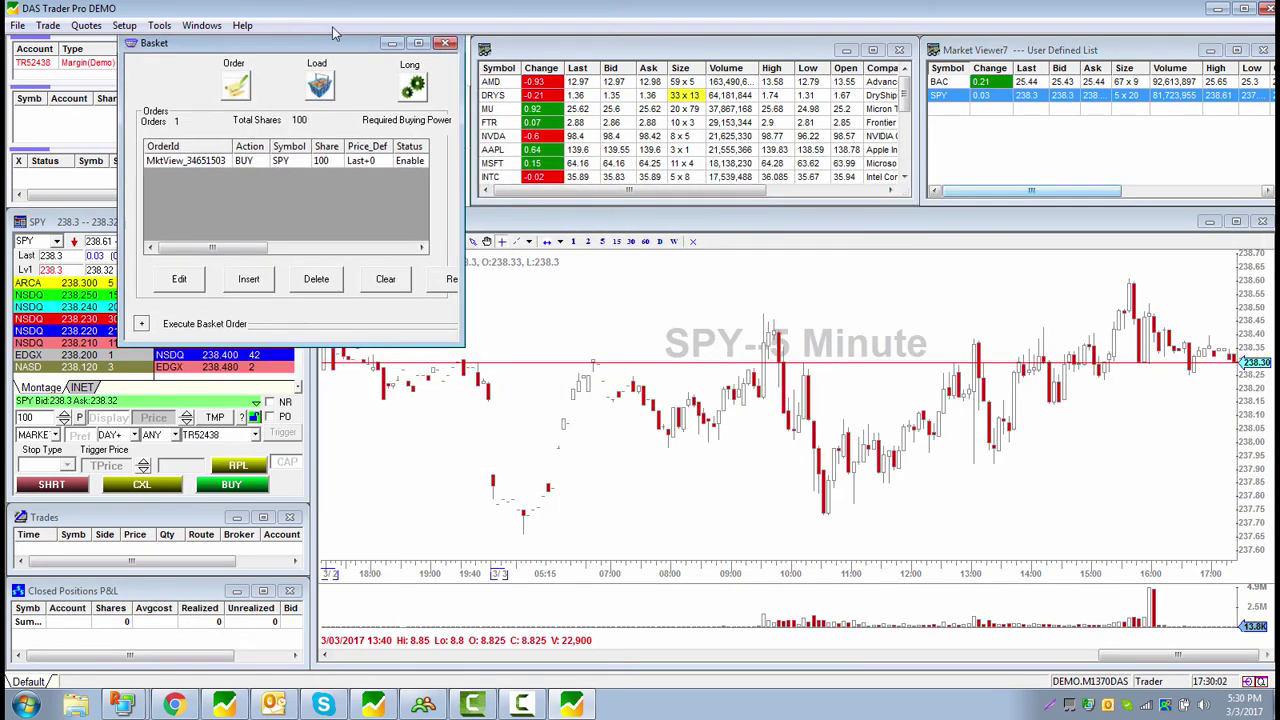
pyautogui.moveTo(318, 44); pyautogui.dragTo(352, 142)
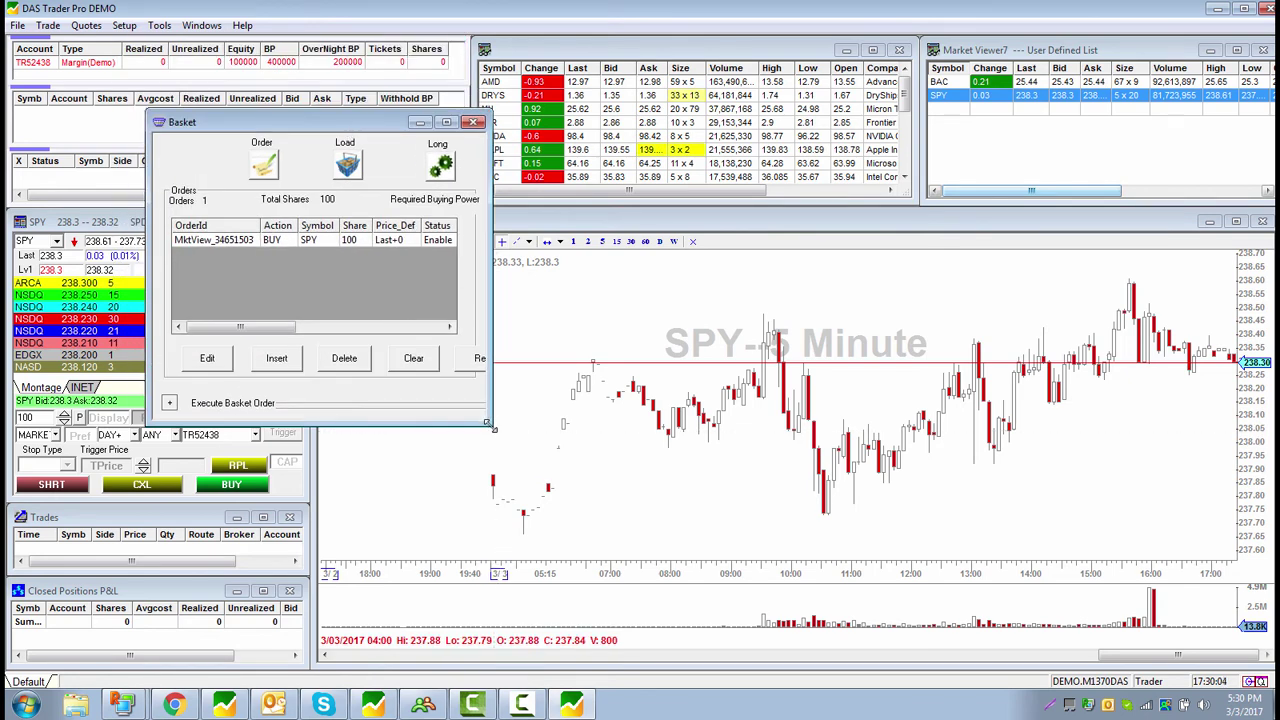
pyautogui.moveTo(490, 424); pyautogui.dragTo(1127, 592)
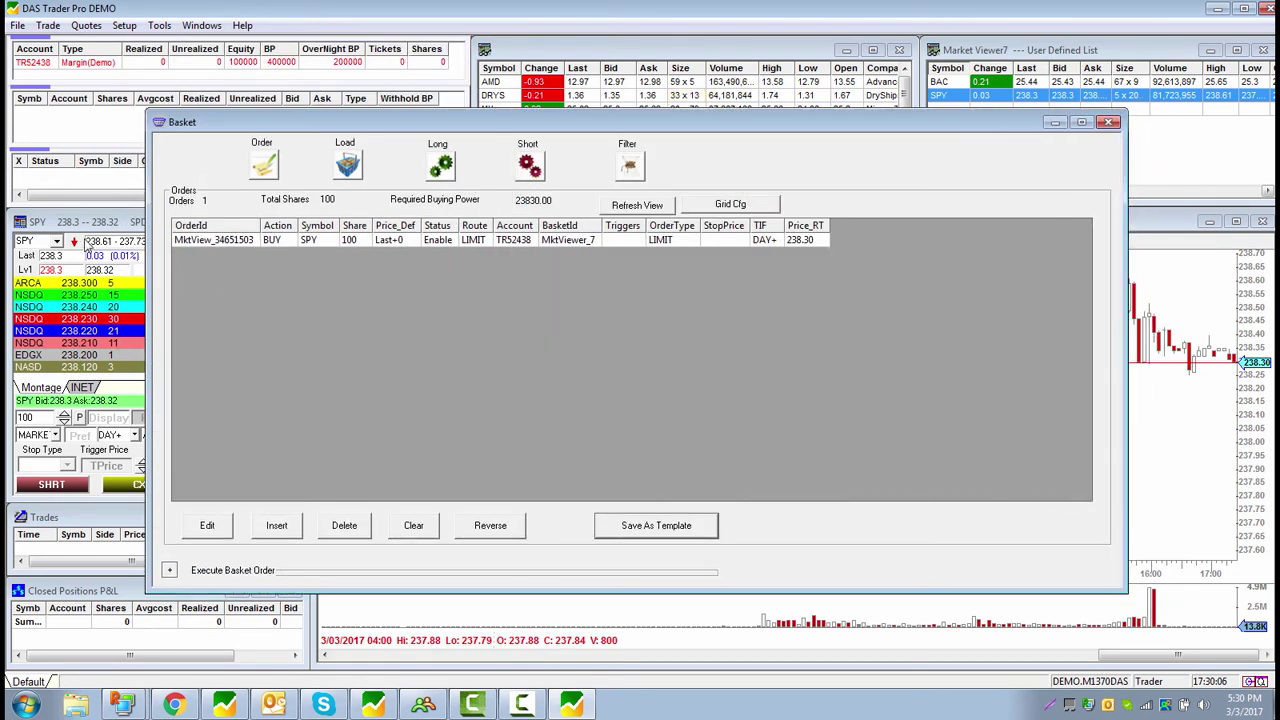
# Edit the SPY basket order so that its price is Ask+0.1, and update the order
pyautogui.click(284, 240)
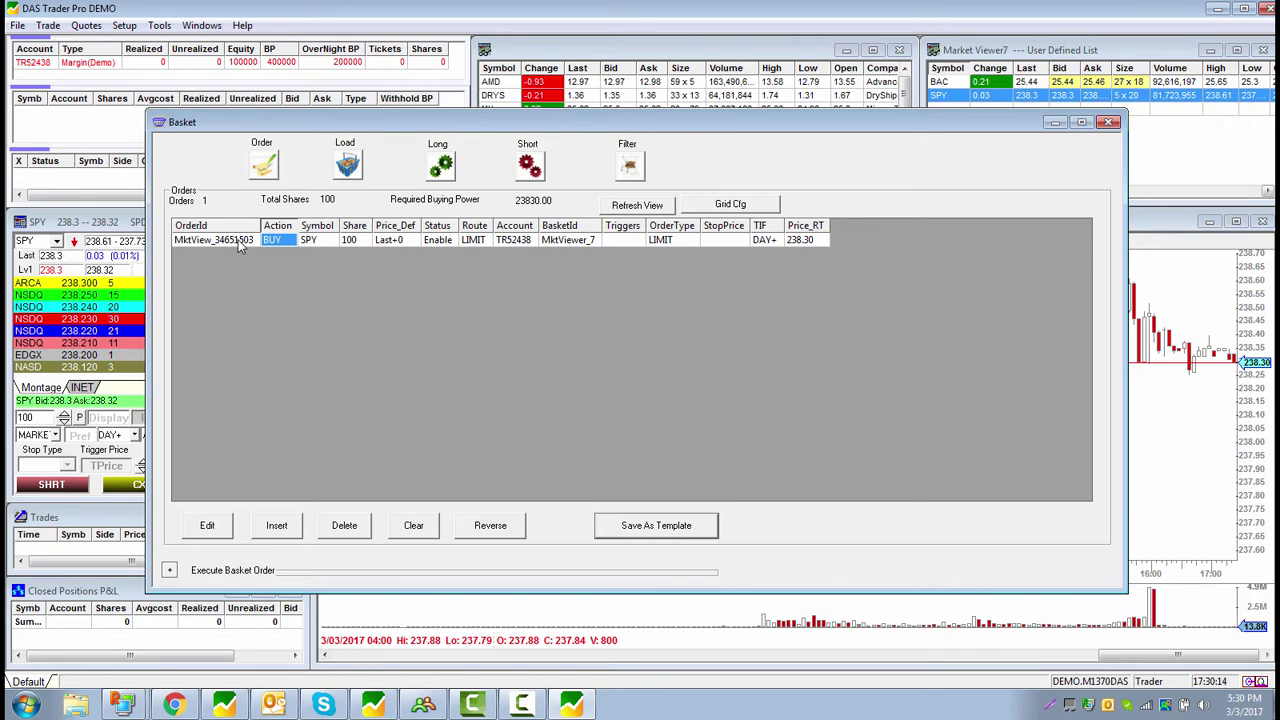
pyautogui.click(240, 241)
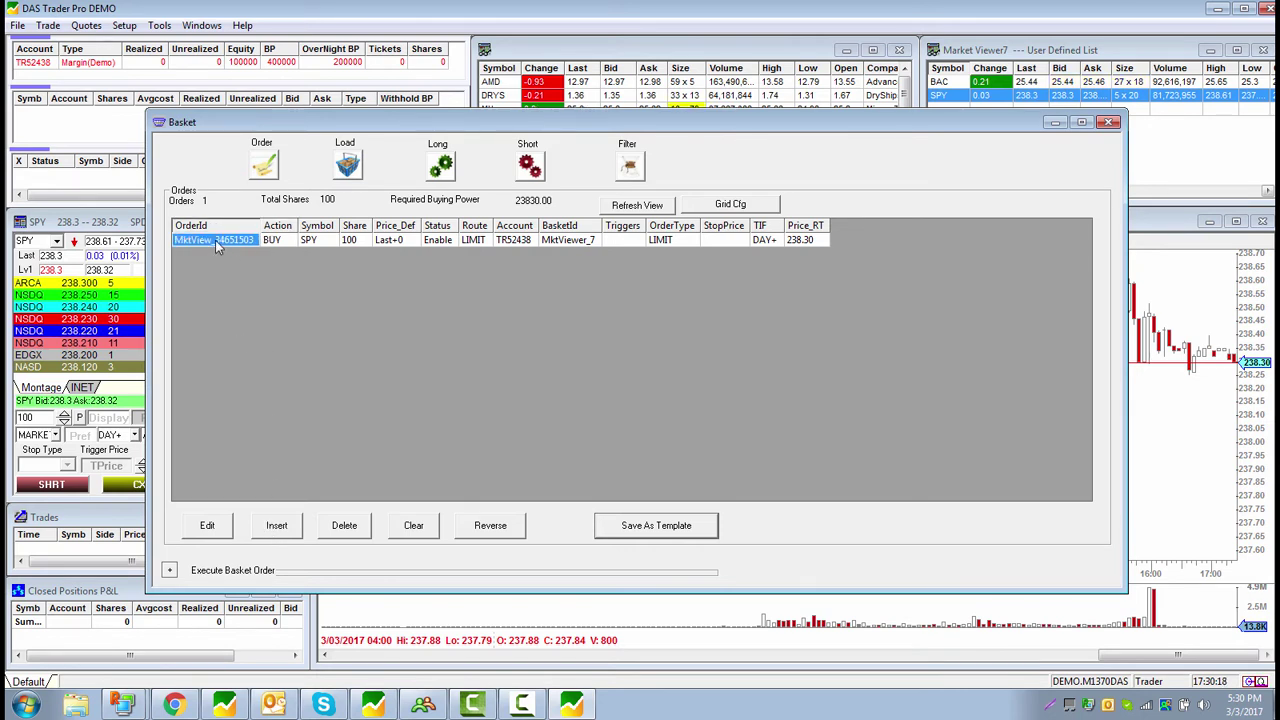
pyautogui.click(268, 241)
pyautogui.click(241, 246)
pyautogui.click(207, 525)
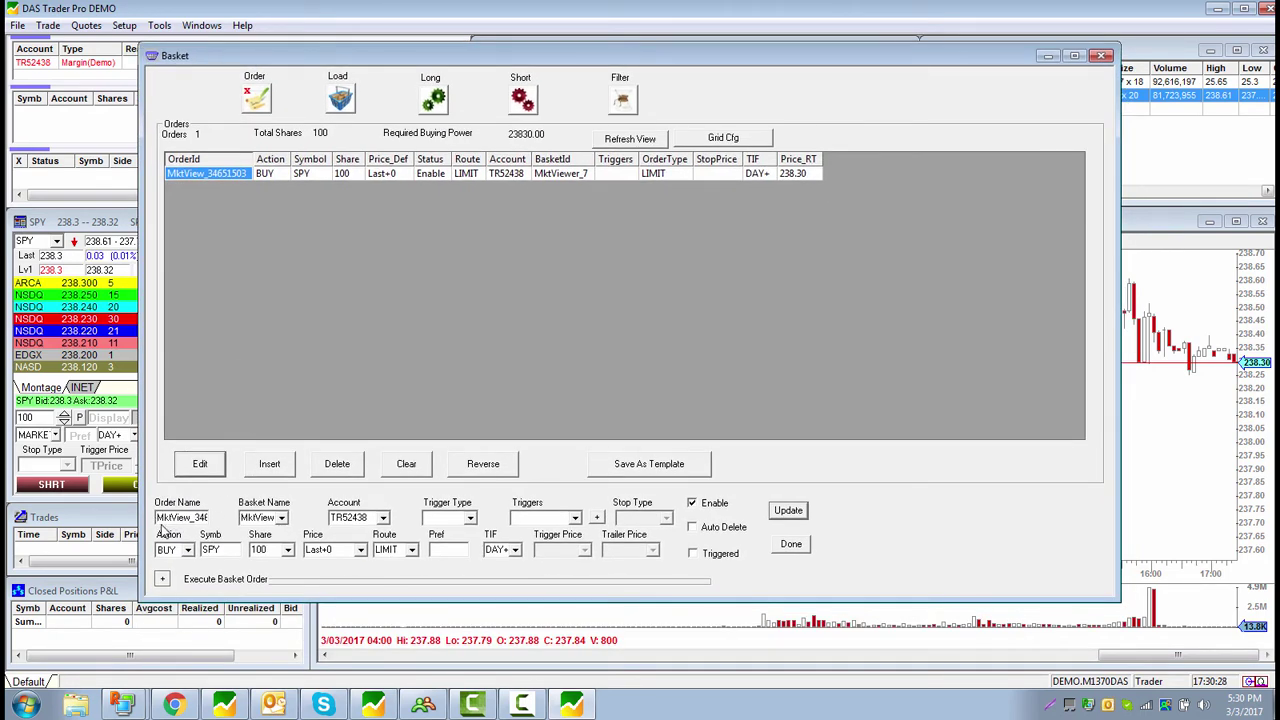
pyautogui.moveTo(179, 520); pyautogui.dragTo(210, 518)
pyautogui.click(361, 550)
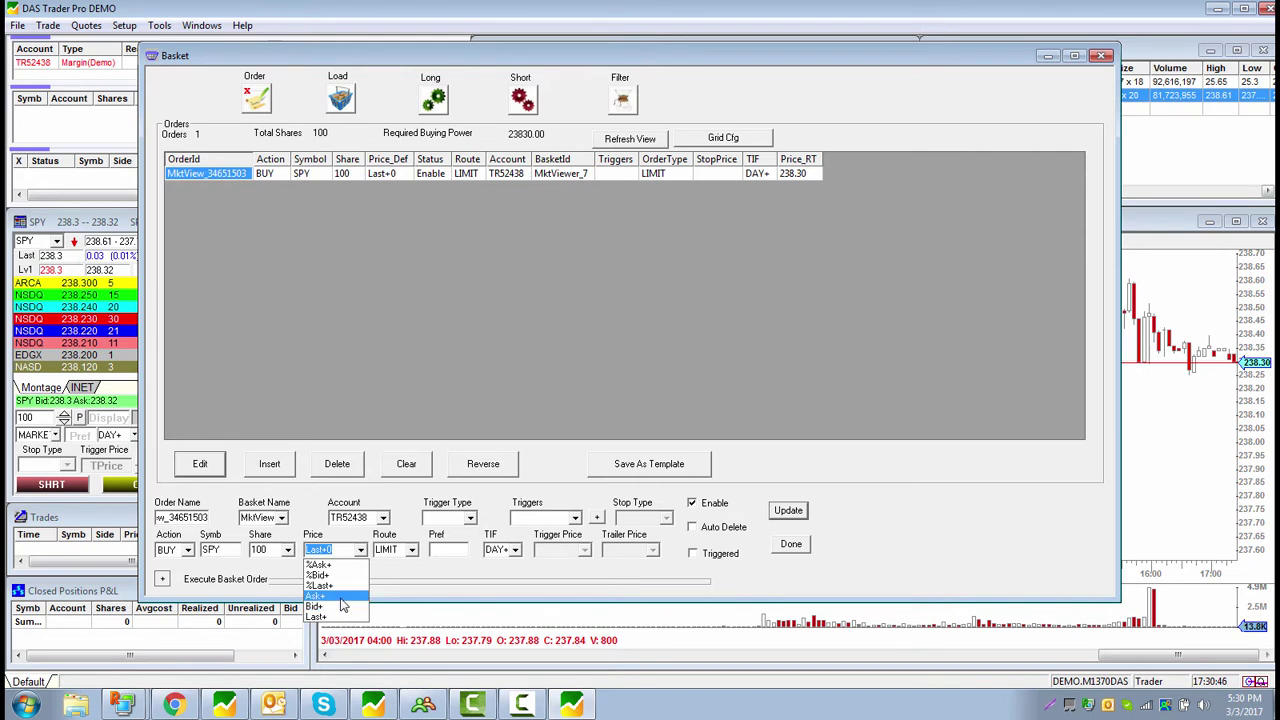
pyautogui.click(341, 597)
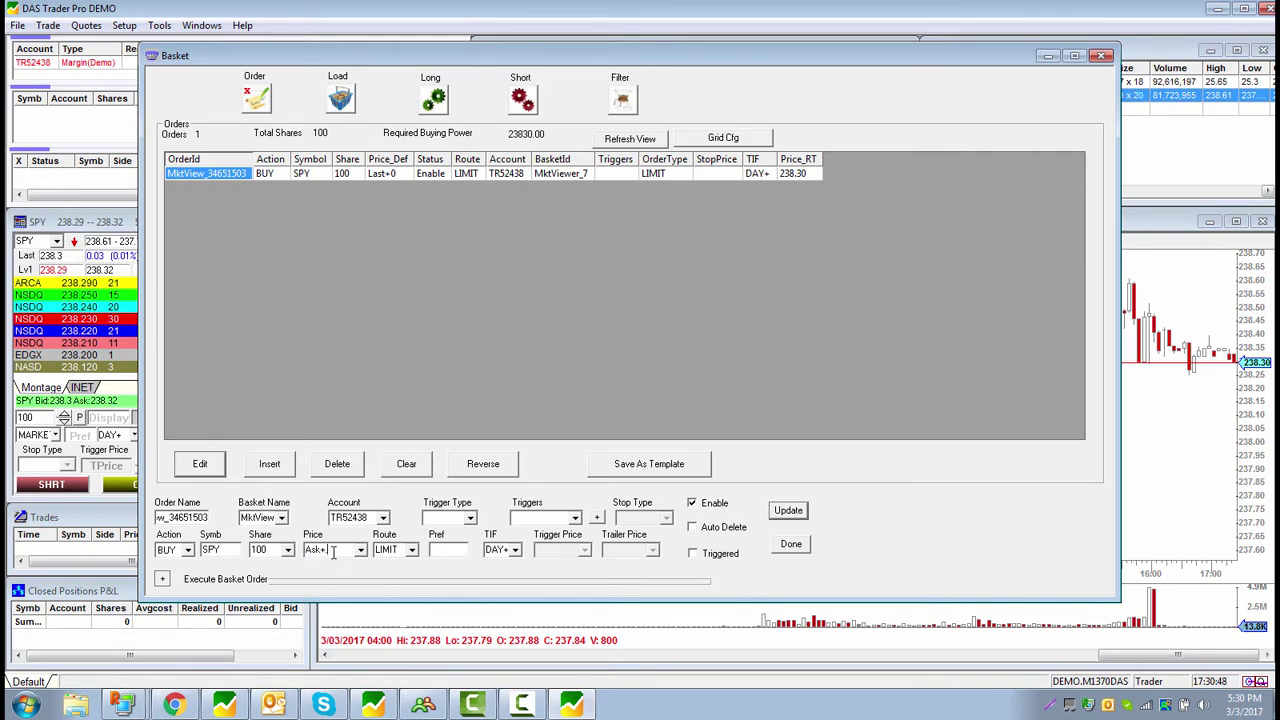
pyautogui.write('10')
pyautogui.click(788, 511)
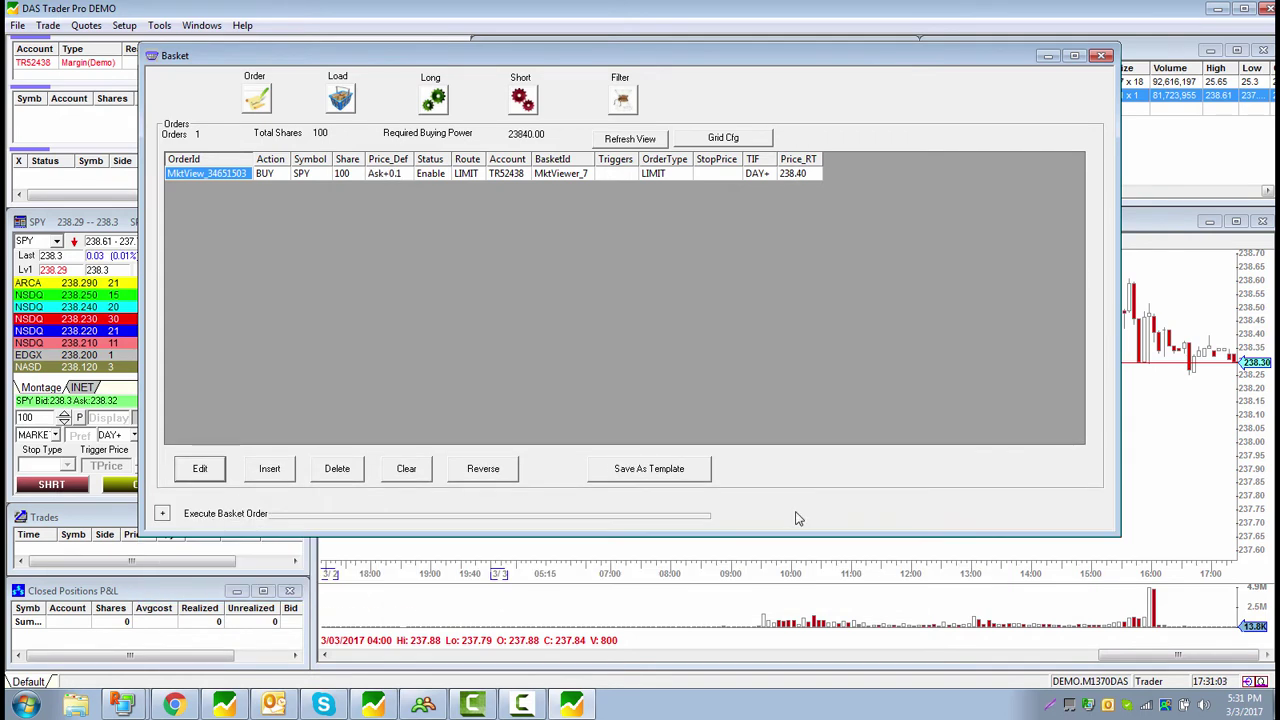
# Review the SPY order's price definition, route and account in the basket, and close the Basket window
pyautogui.click(393, 175)
pyautogui.click(469, 173)
pyautogui.click(527, 175)
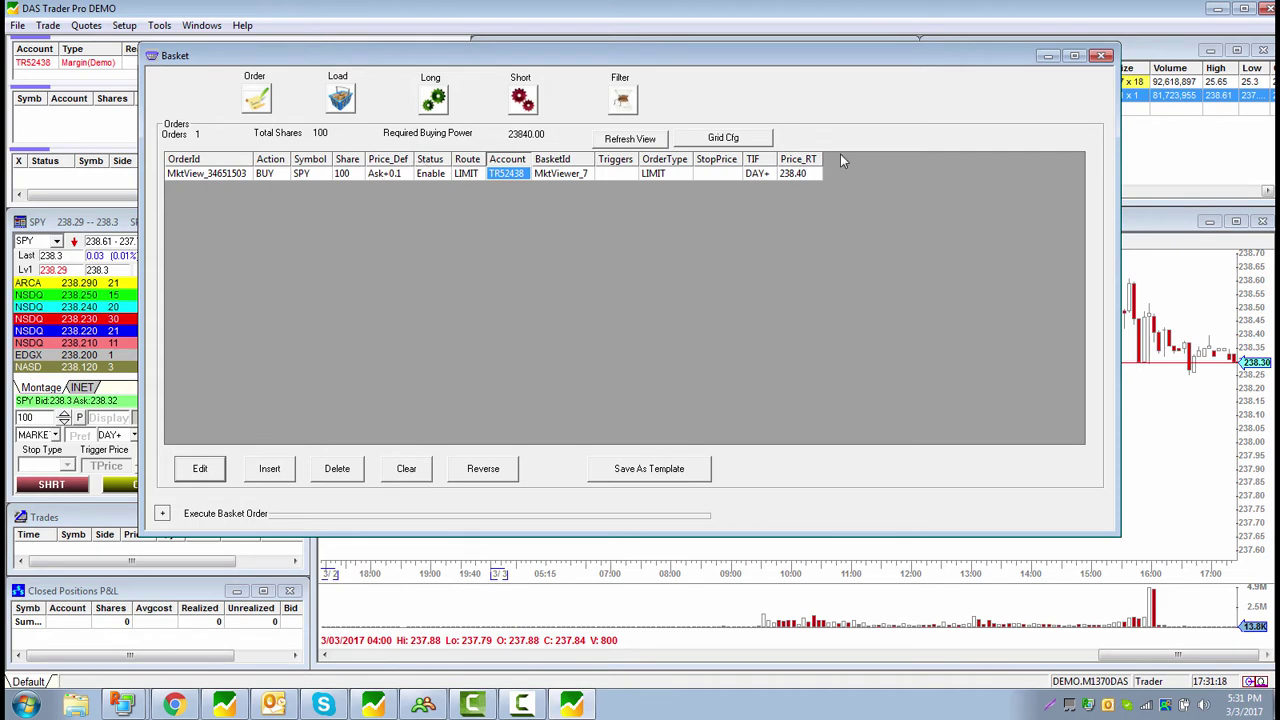
pyautogui.click(1104, 57)
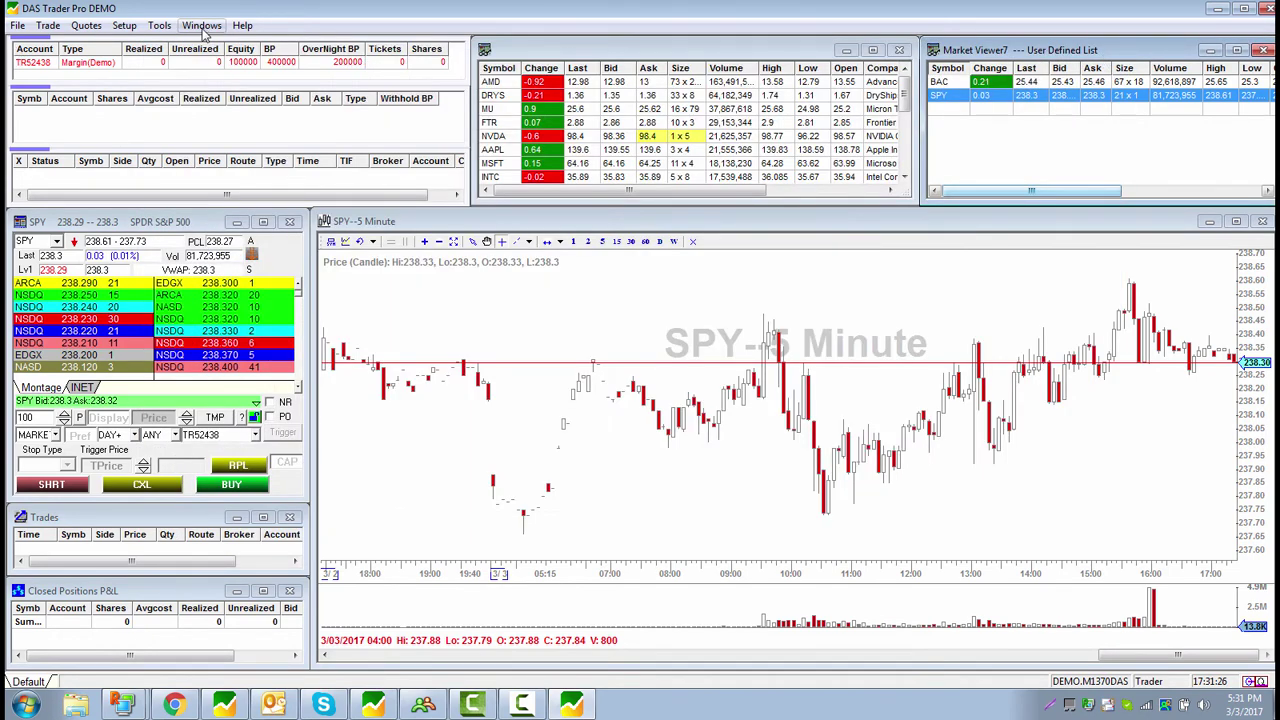
pyautogui.click(160, 25)
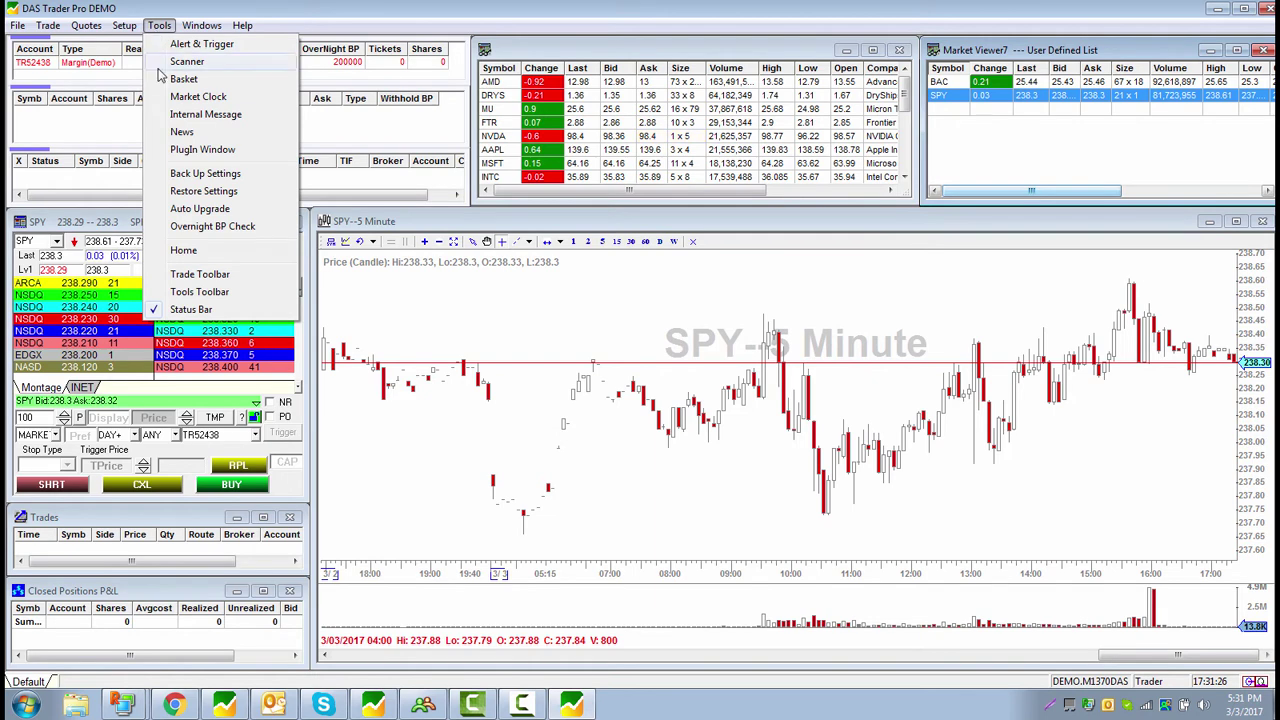
pyautogui.click(180, 44)
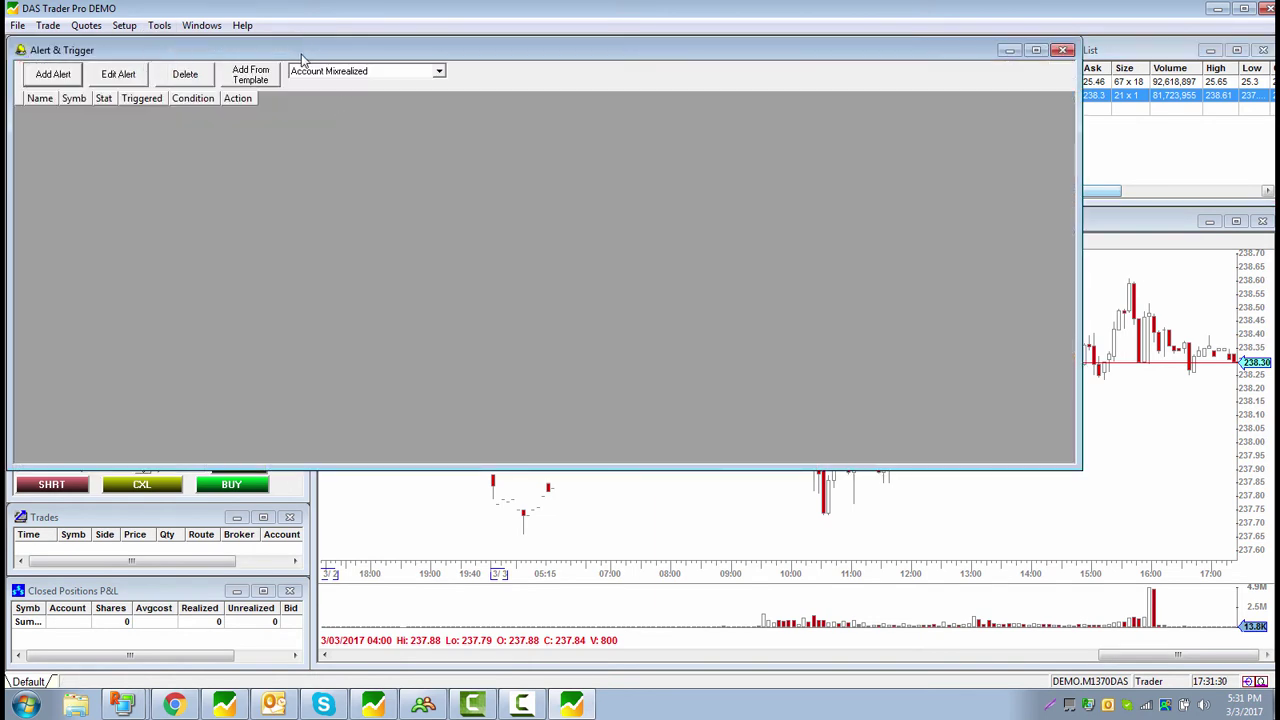
pyautogui.moveTo(302, 57); pyautogui.dragTo(477, 237)
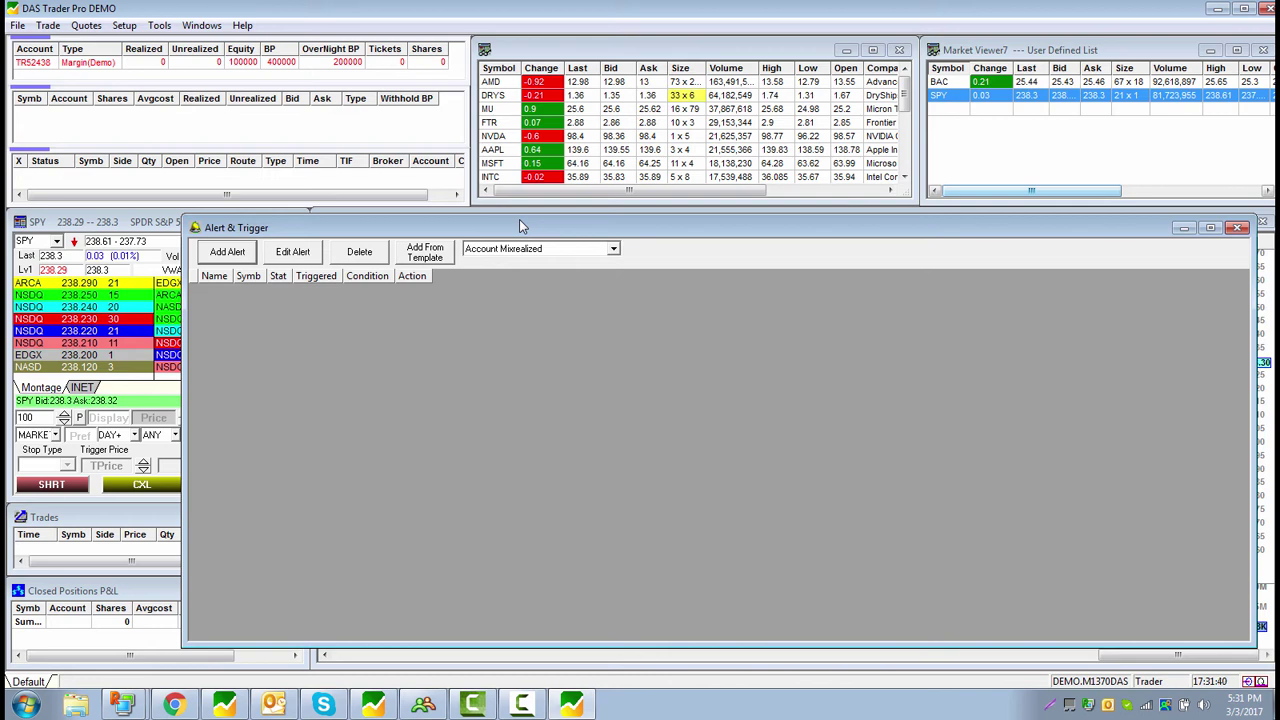
pyautogui.click(227, 251)
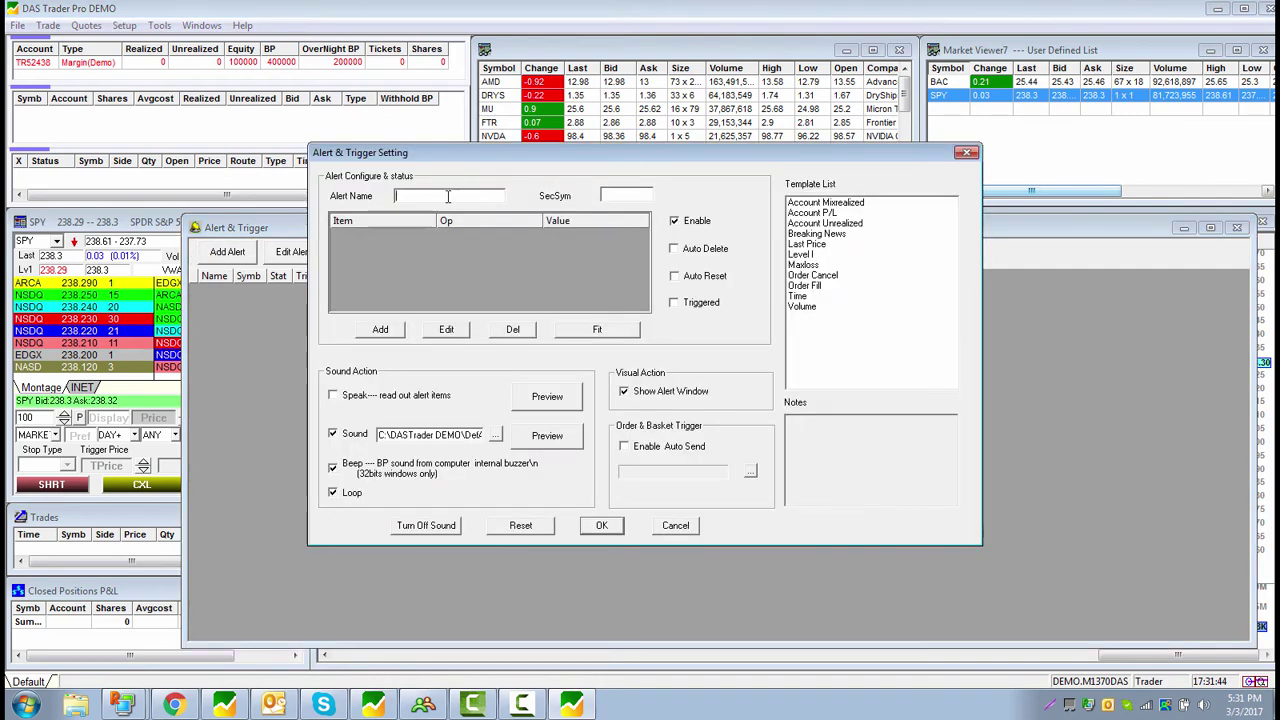
pyautogui.write('SPY')
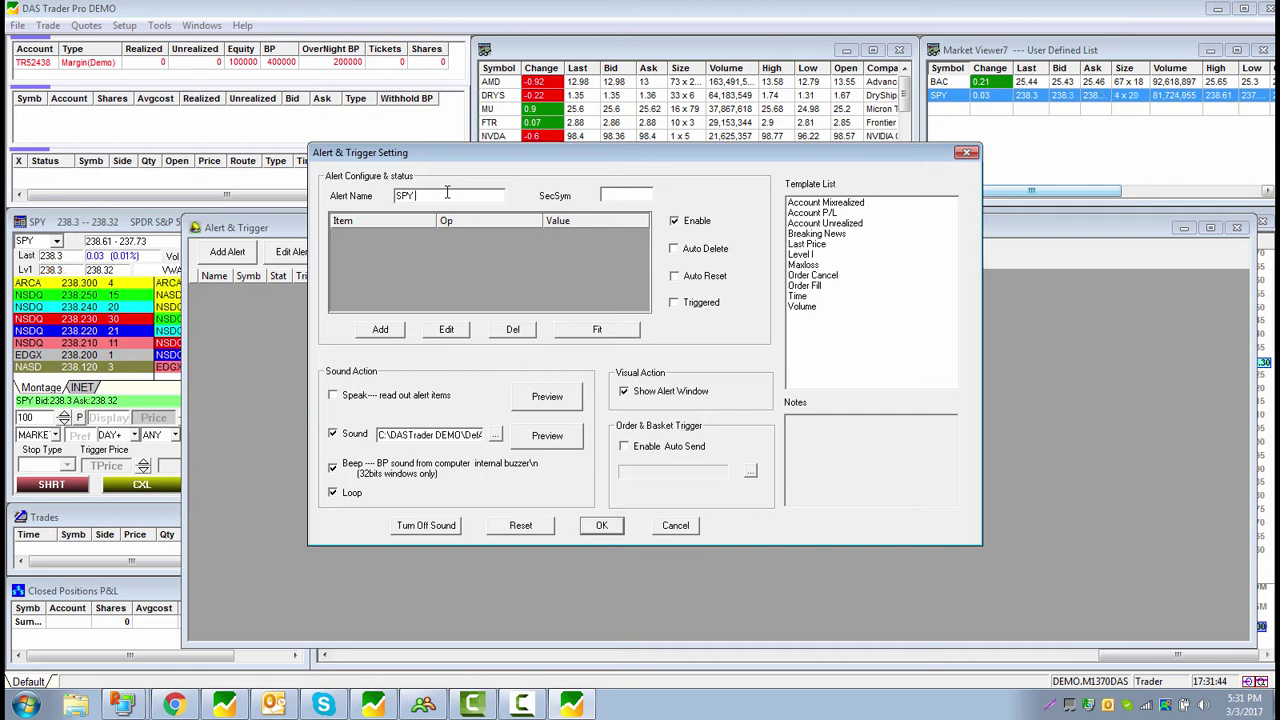
pyautogui.write('price')
pyautogui.click(680, 528)
pyautogui.click(1237, 227)
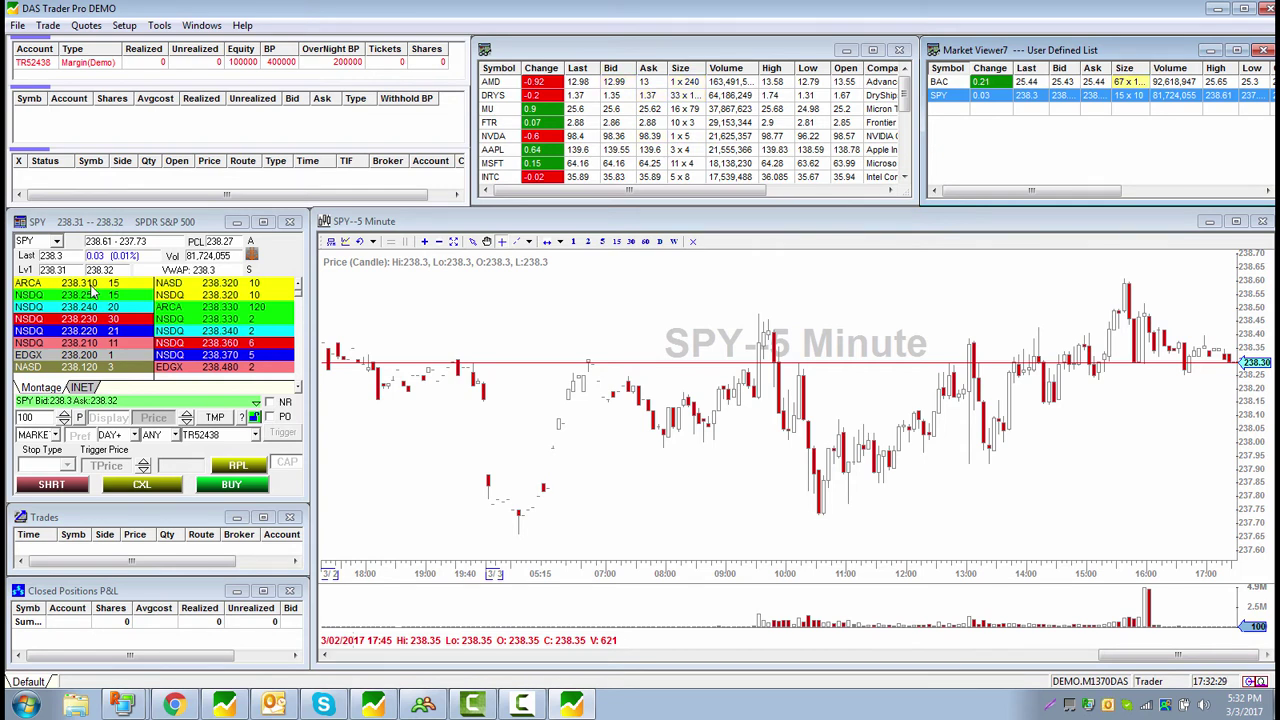
# Create a new alert in Alert & Trigger named "SPY buy marketable limit" with SPY as its security symbol
pyautogui.click(124, 25)
pyautogui.moveTo(160, 25)
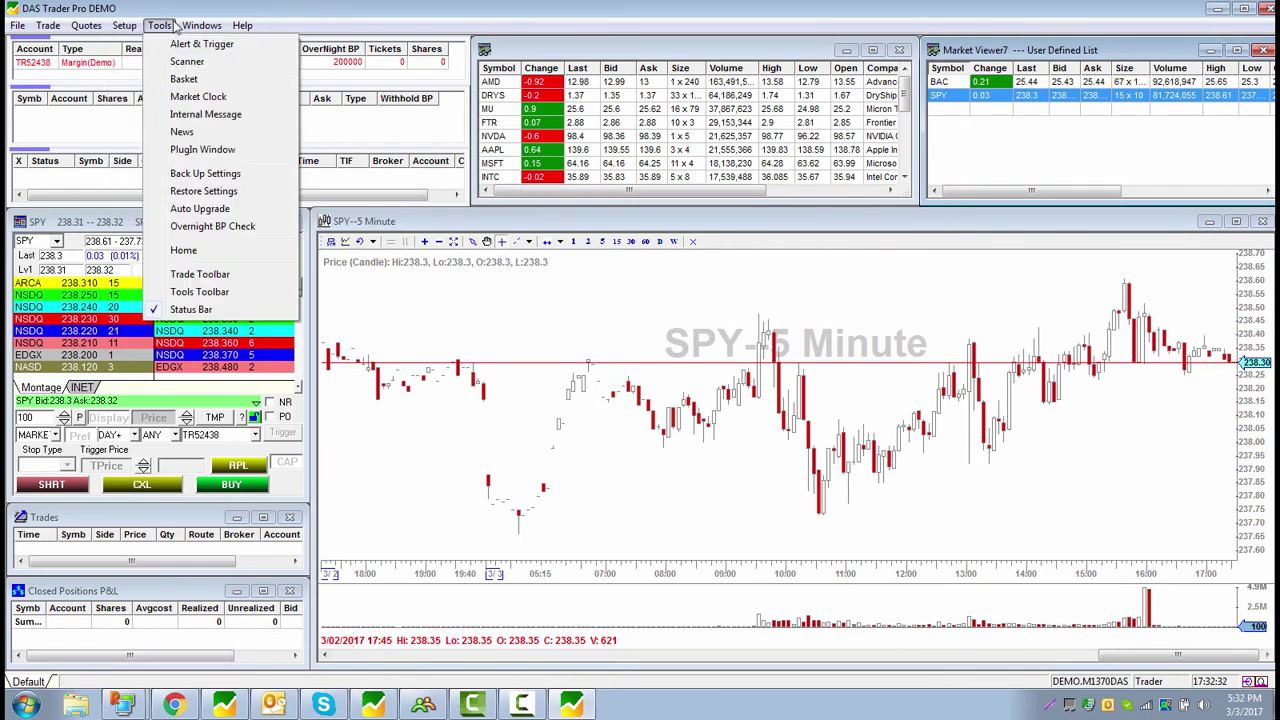
pyautogui.click(177, 47)
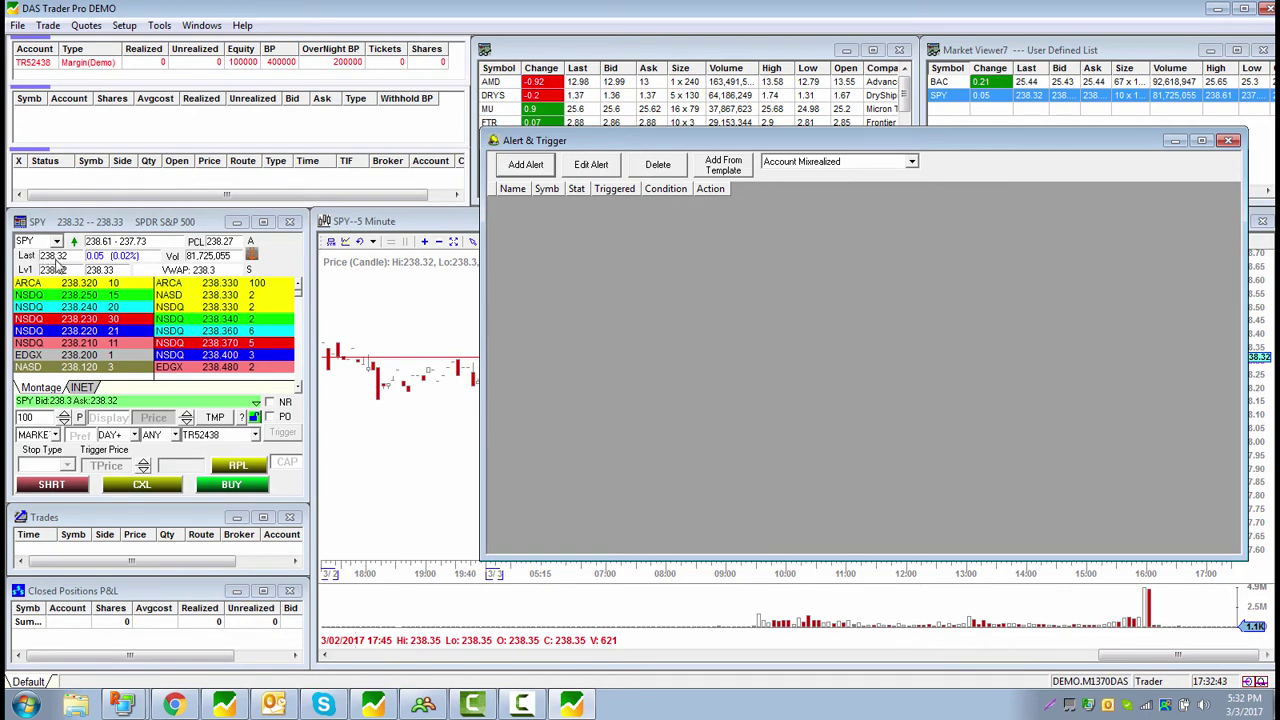
pyautogui.click(526, 165)
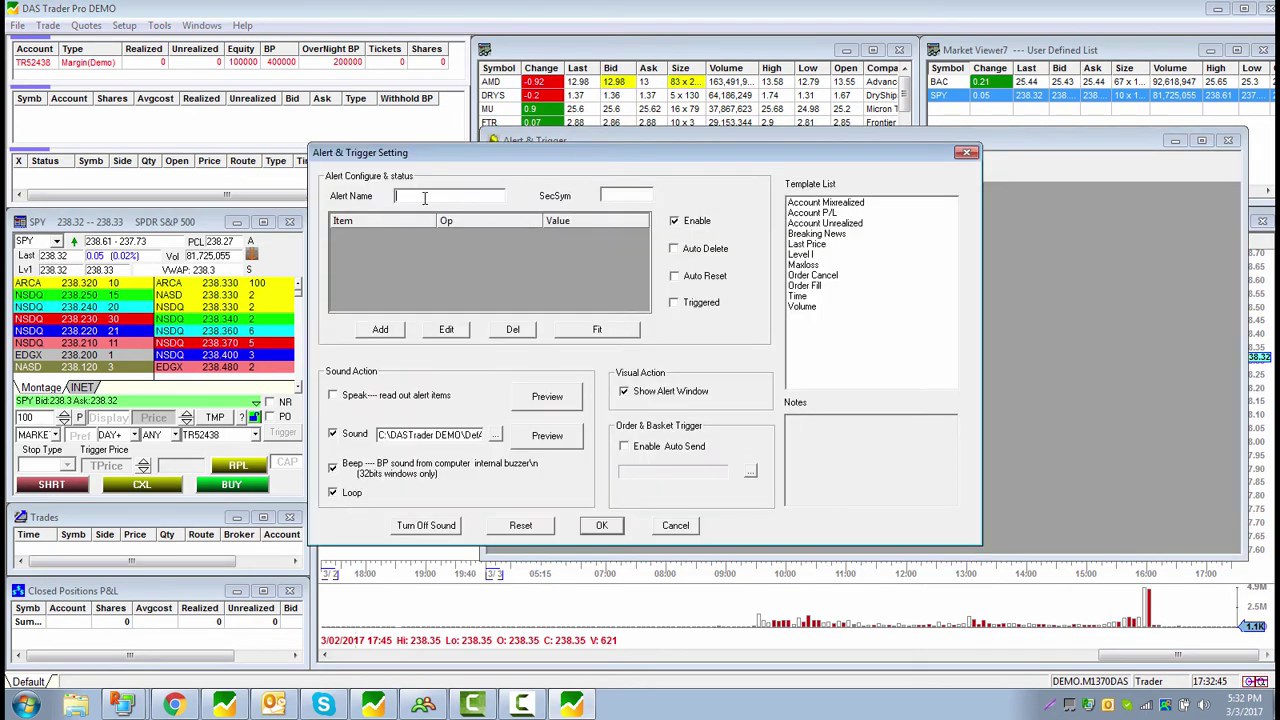
pyautogui.moveTo(469, 155); pyautogui.dragTo(631, 258)
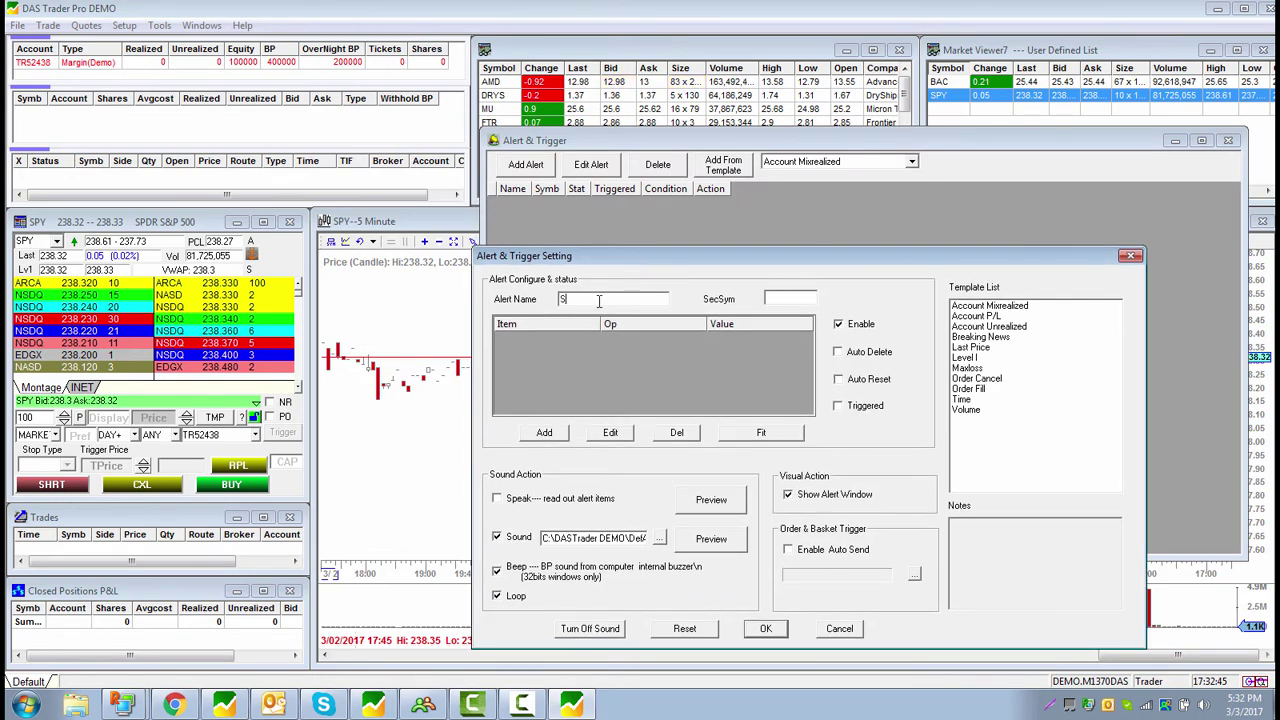
pyautogui.write('SPY buy marketable limSP')
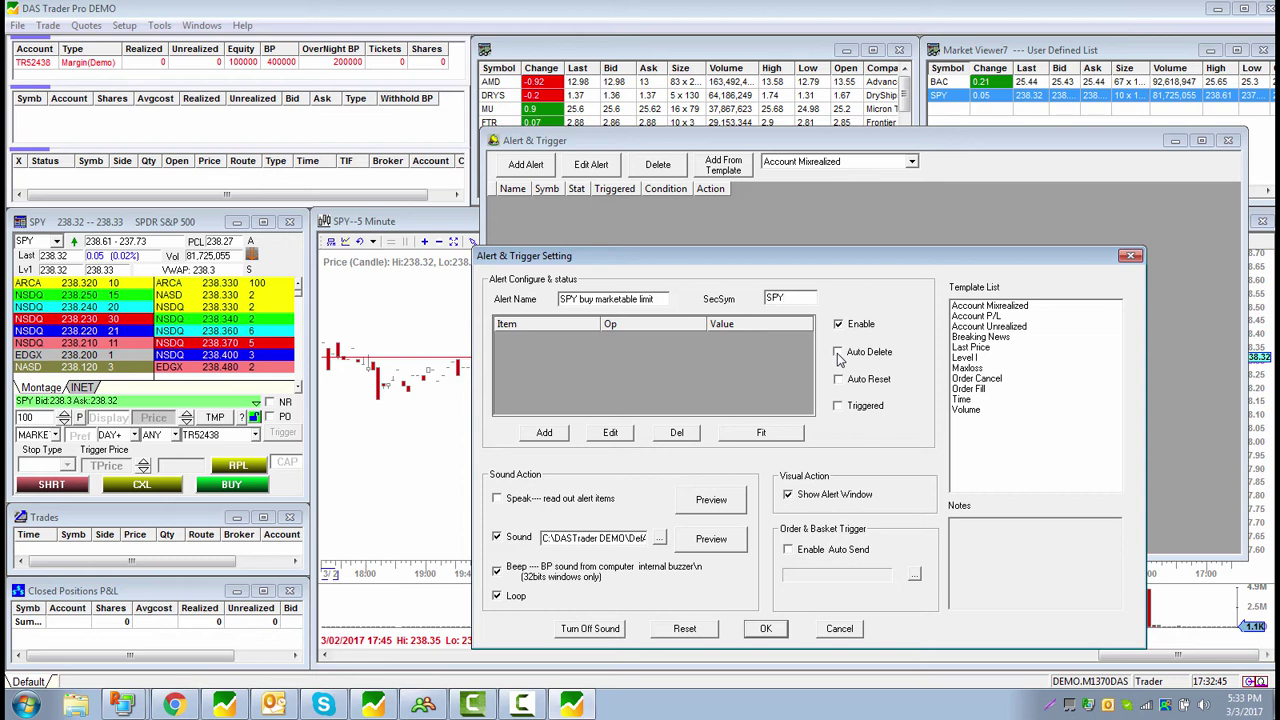
# Add an alert rule to the SPY alert with Last Sale as the item, >= as the operation and 238.33 as the value
pyautogui.click(838, 405)
pyautogui.click(838, 405)
pyautogui.click(545, 433)
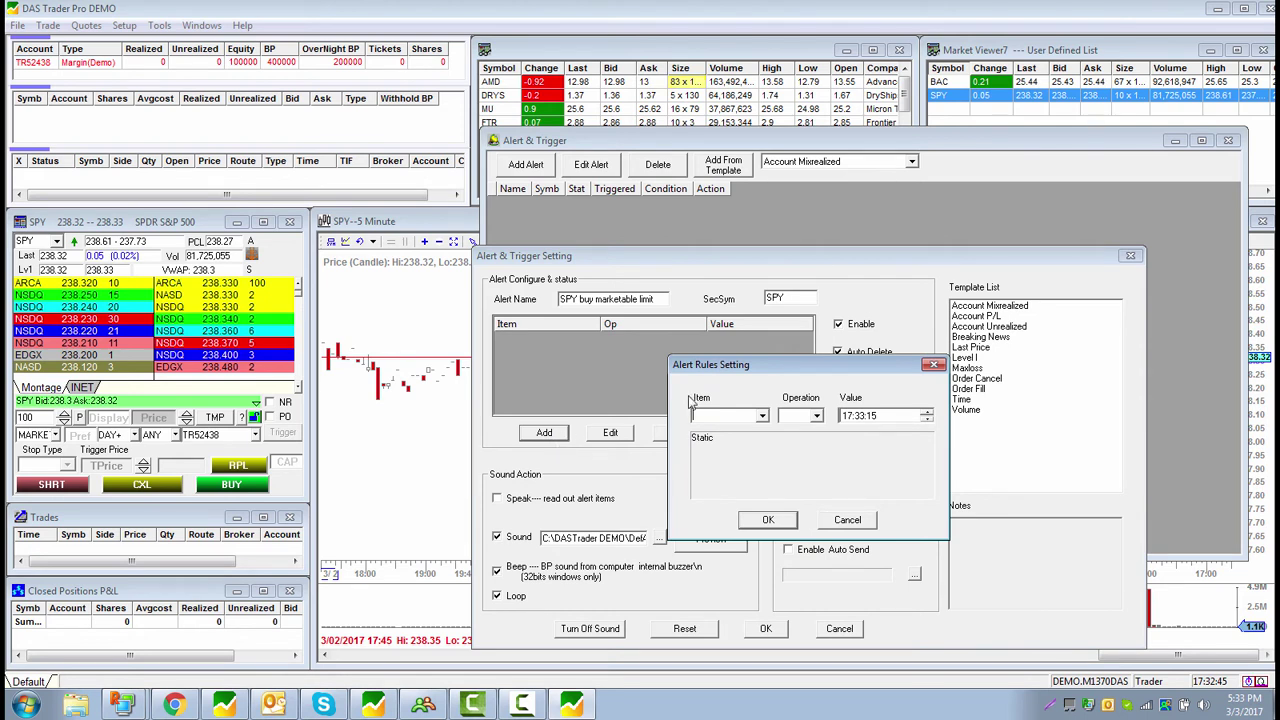
pyautogui.click(762, 416)
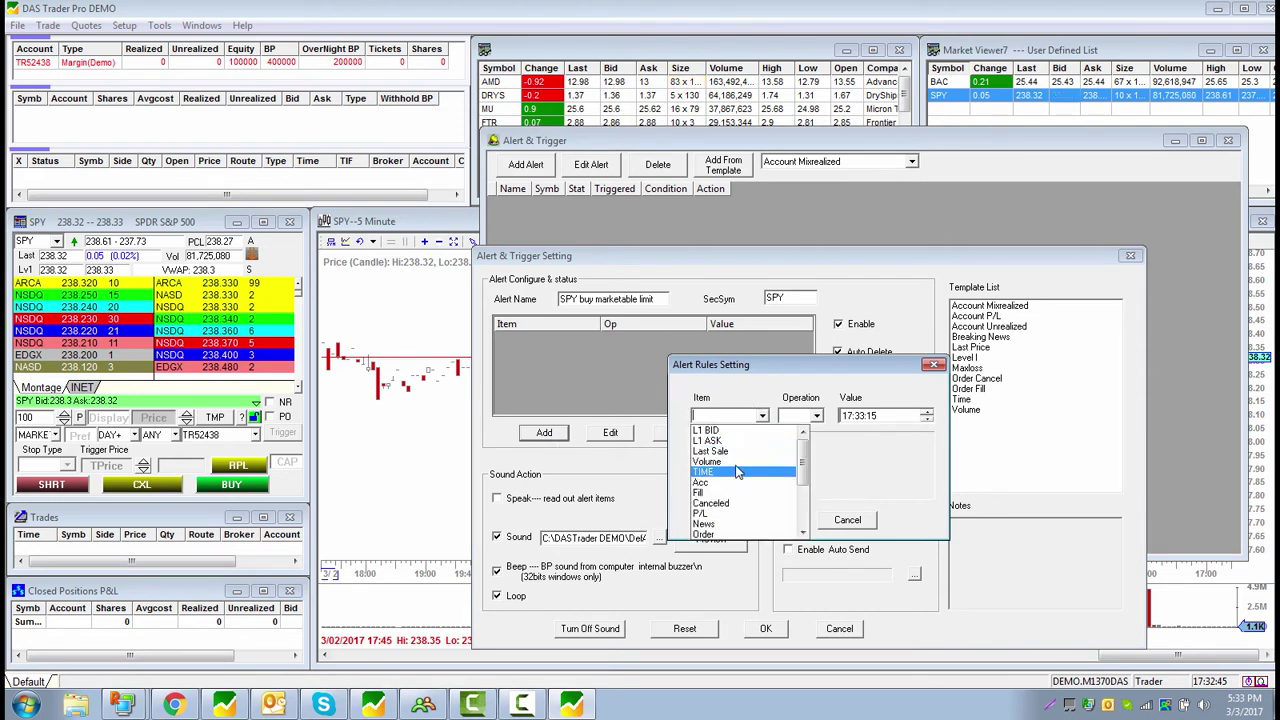
pyautogui.click(725, 451)
pyautogui.click(817, 416)
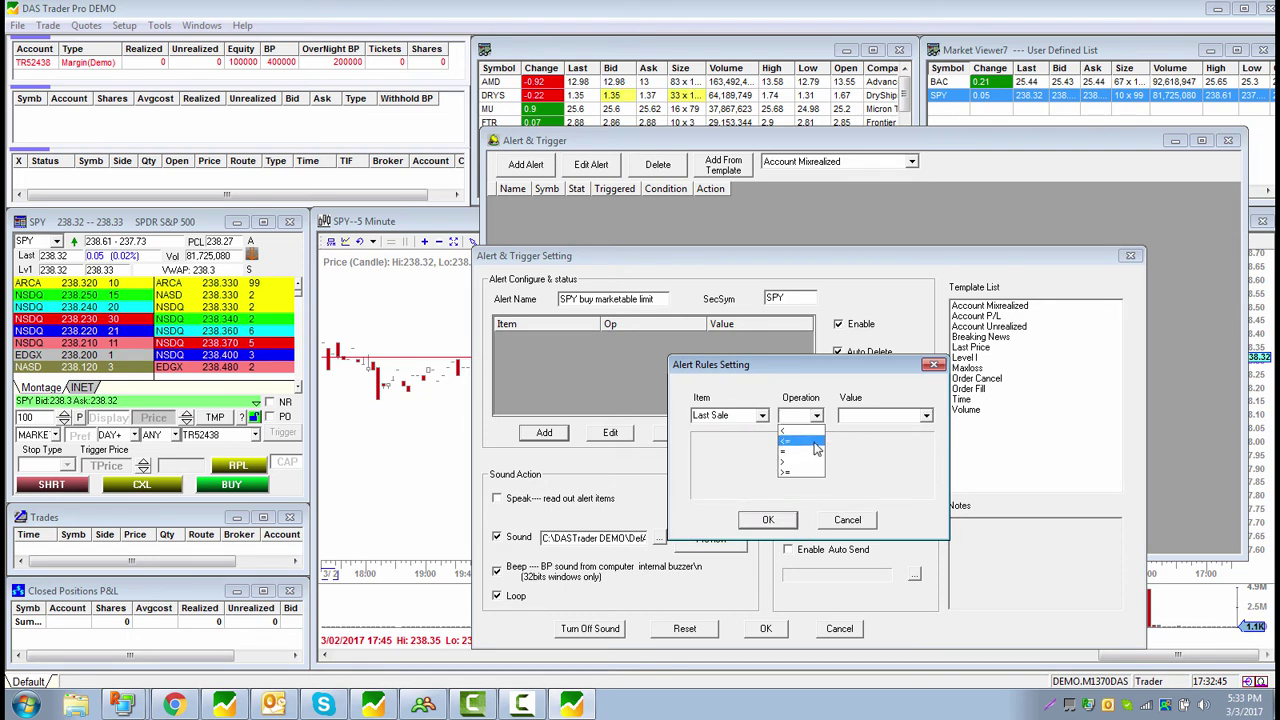
pyautogui.click(815, 450)
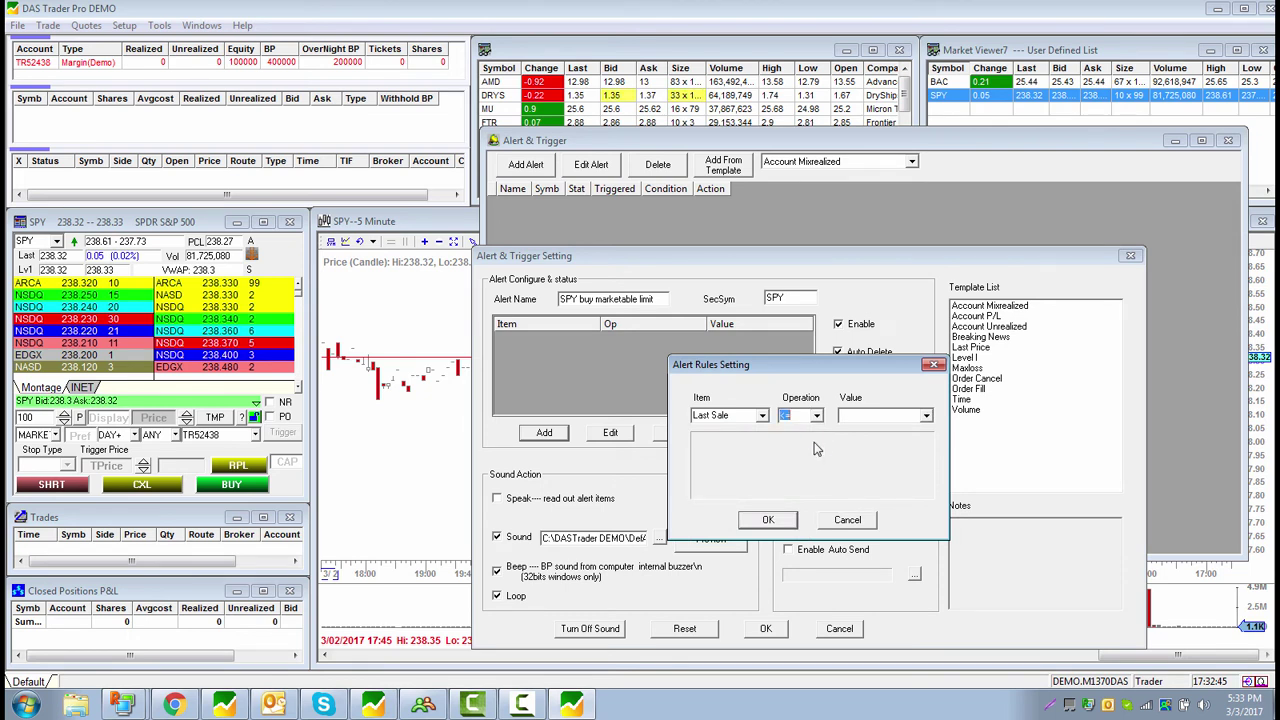
pyautogui.click(898, 414)
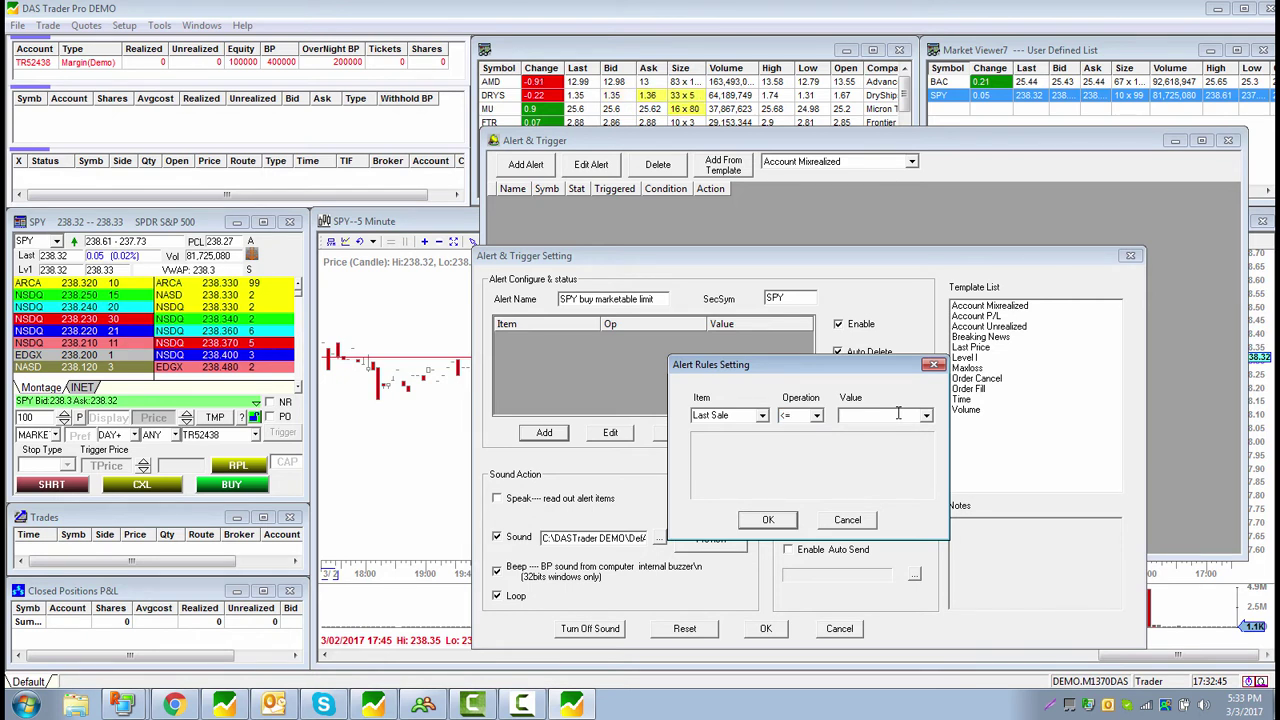
pyautogui.write('238.33')
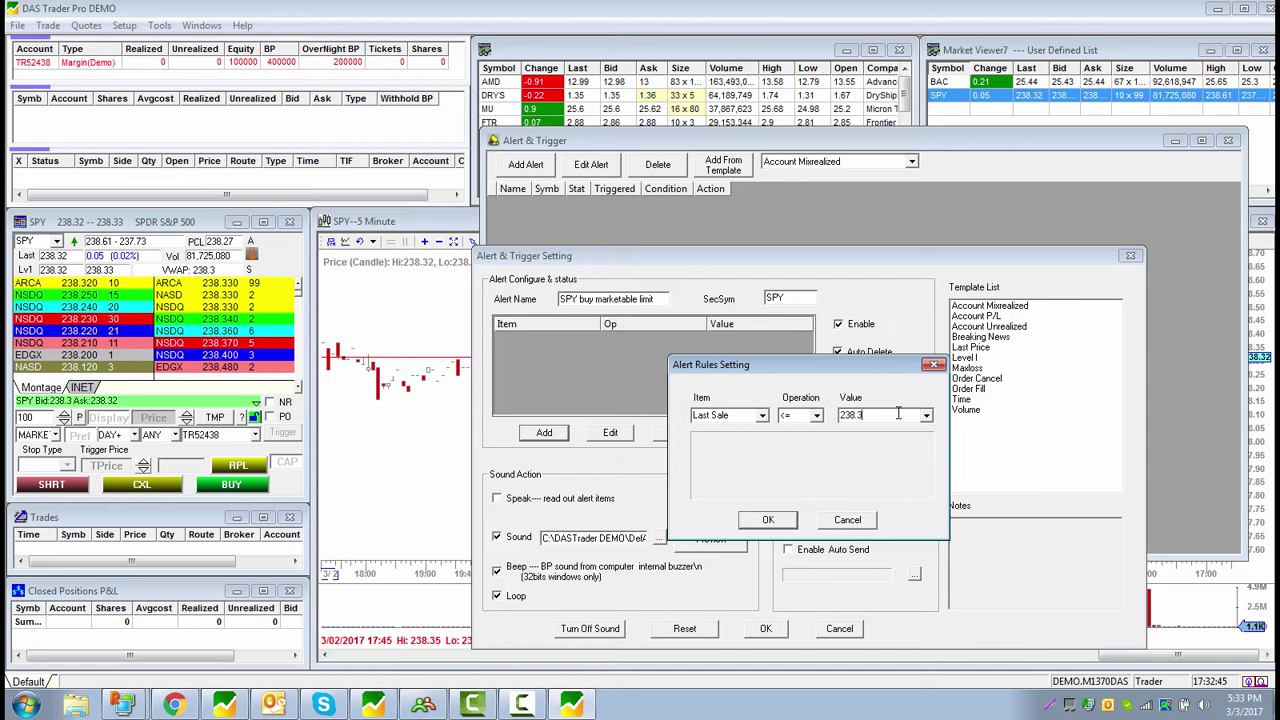
pyautogui.click(816, 416)
pyautogui.click(810, 473)
pyautogui.click(770, 520)
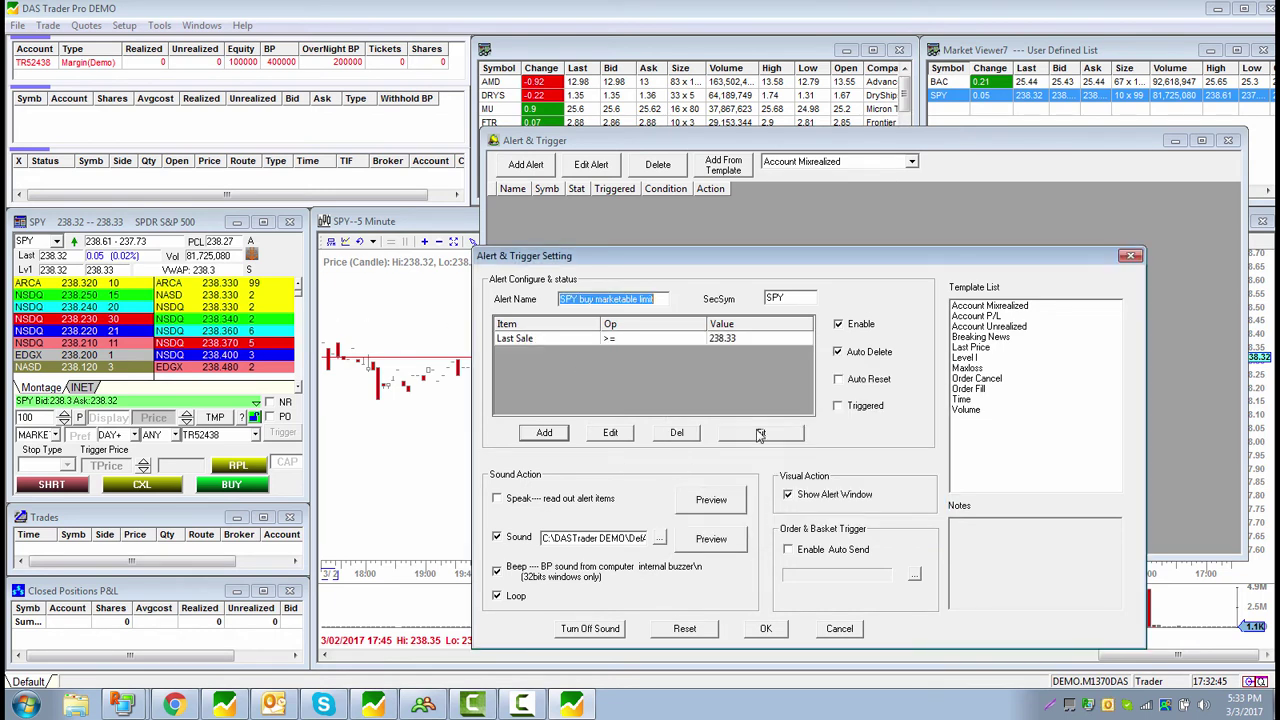
# Enable Auto Send for the alert and attach the saved MktView order as its order trigger, using the Single Order option
pyautogui.click(565, 338)
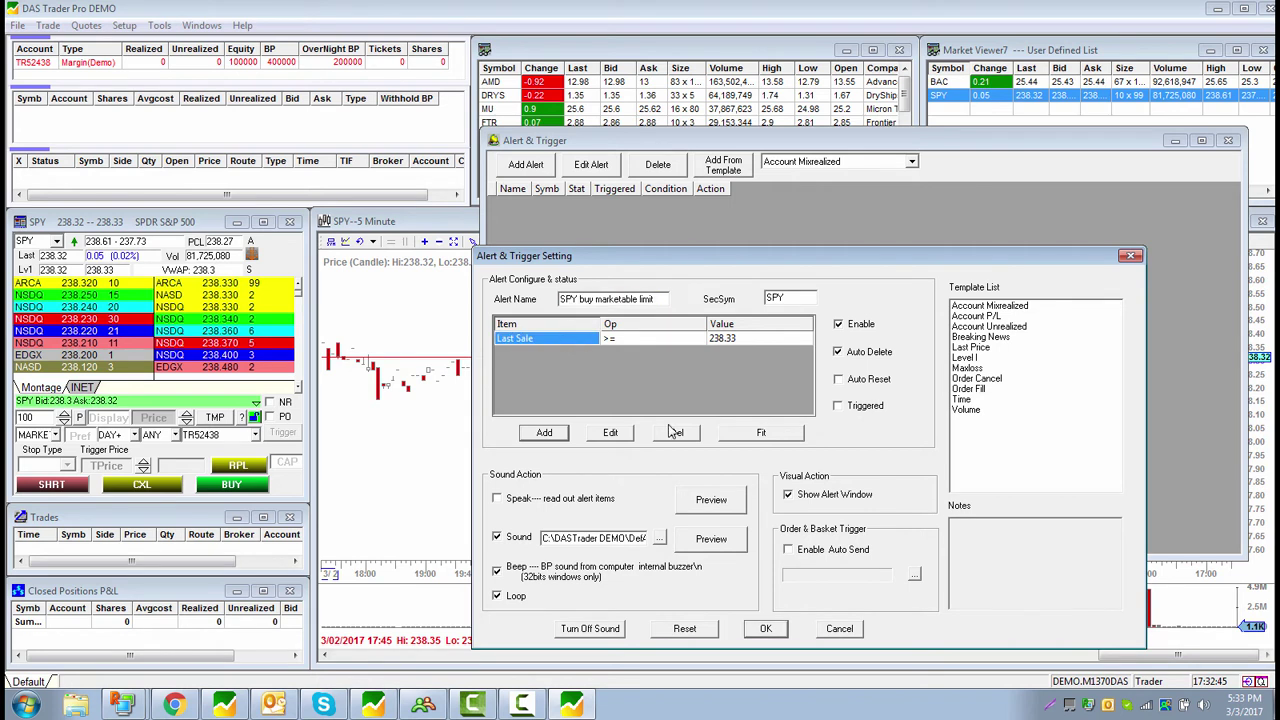
pyautogui.click(806, 553)
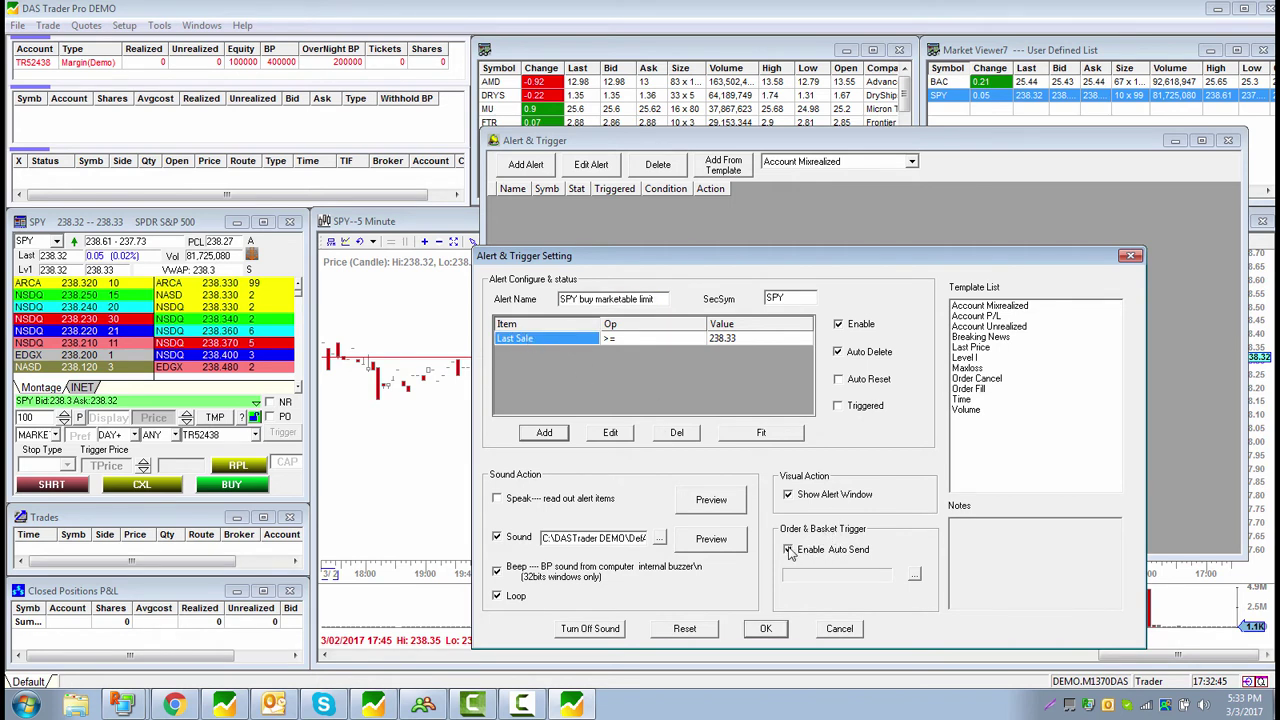
pyautogui.click(914, 574)
pyautogui.click(731, 401)
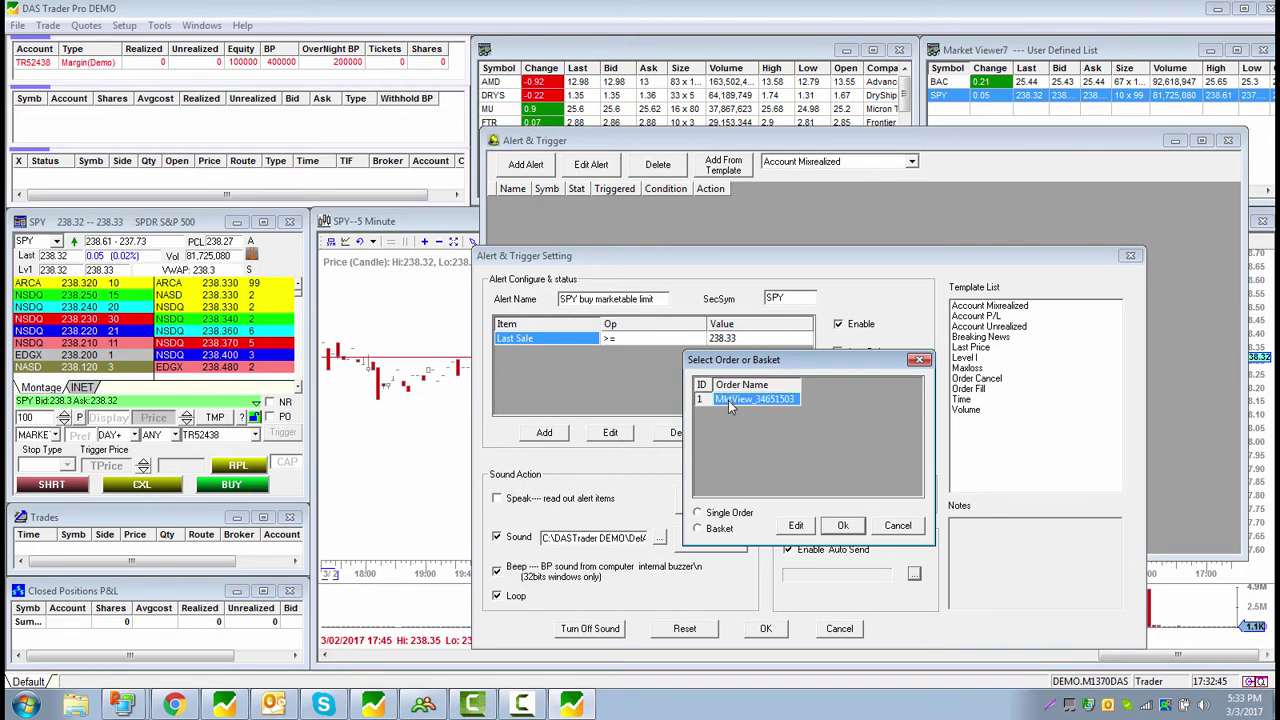
pyautogui.click(698, 514)
pyautogui.click(836, 528)
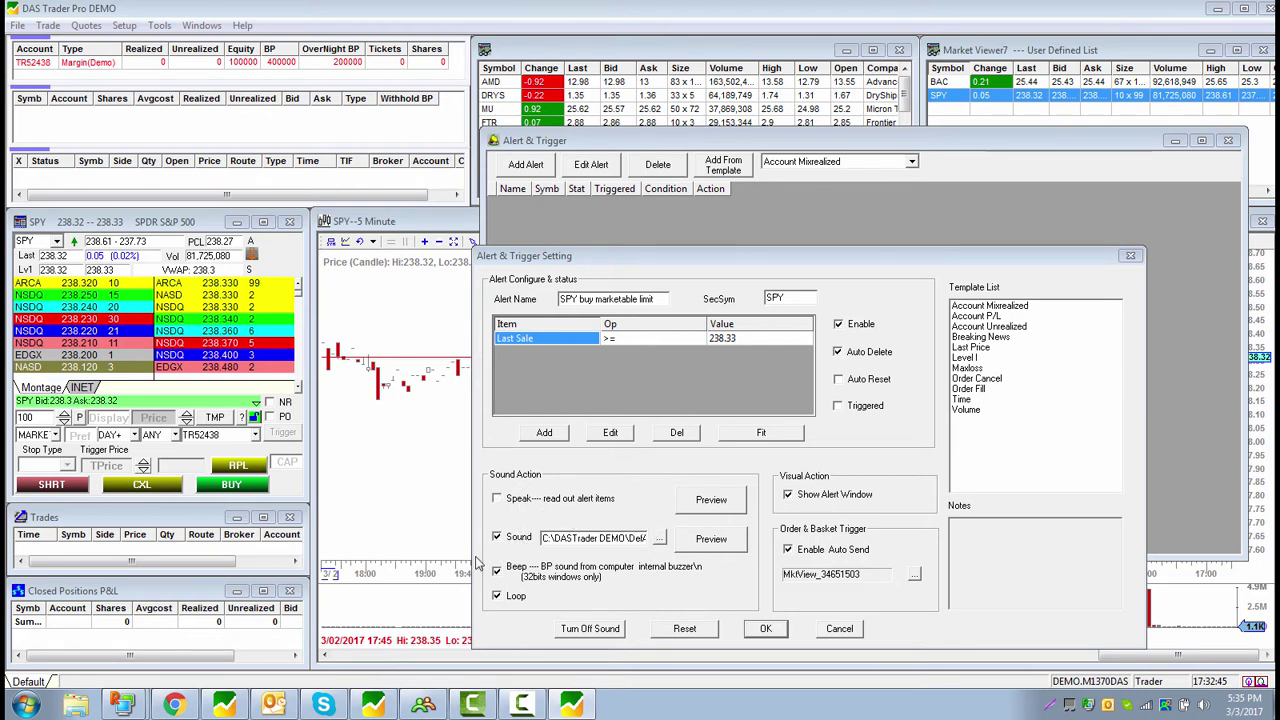
# Preview the alert sound and examine the full path of its sound file
pyautogui.click(711, 540)
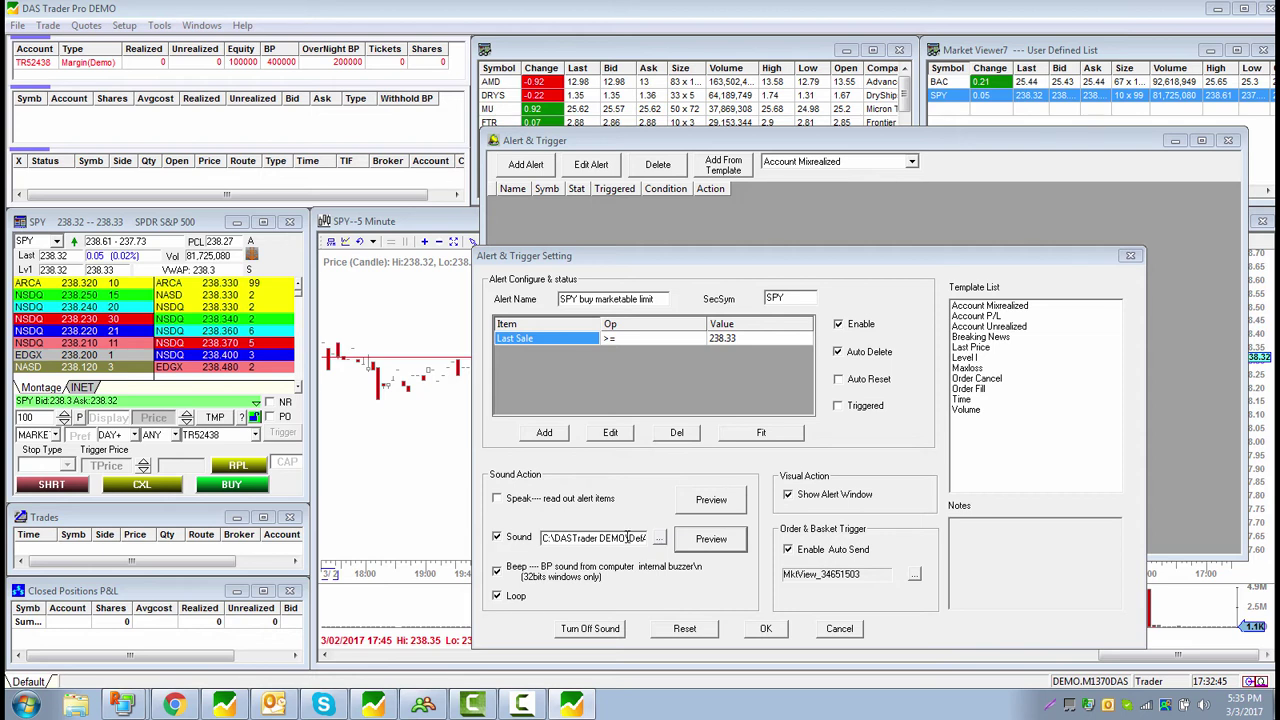
pyautogui.moveTo(625, 537); pyautogui.dragTo(655, 538)
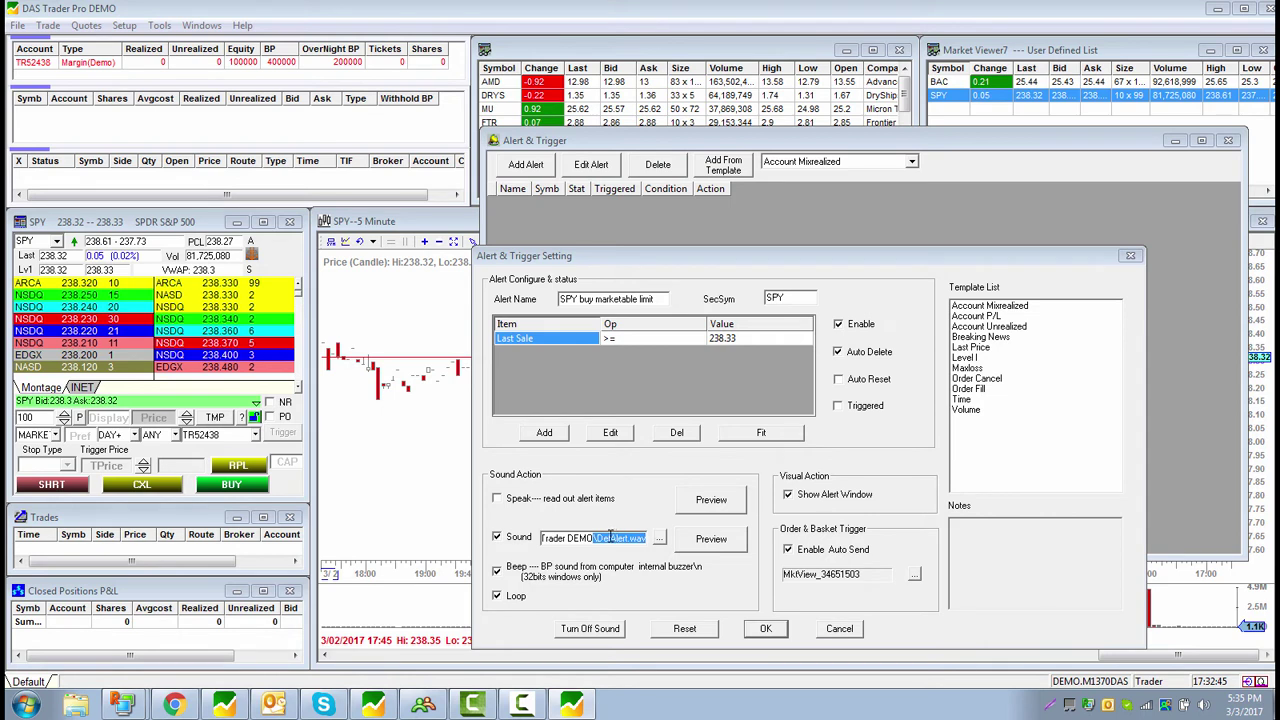
pyautogui.moveTo(610, 537); pyautogui.dragTo(520, 540)
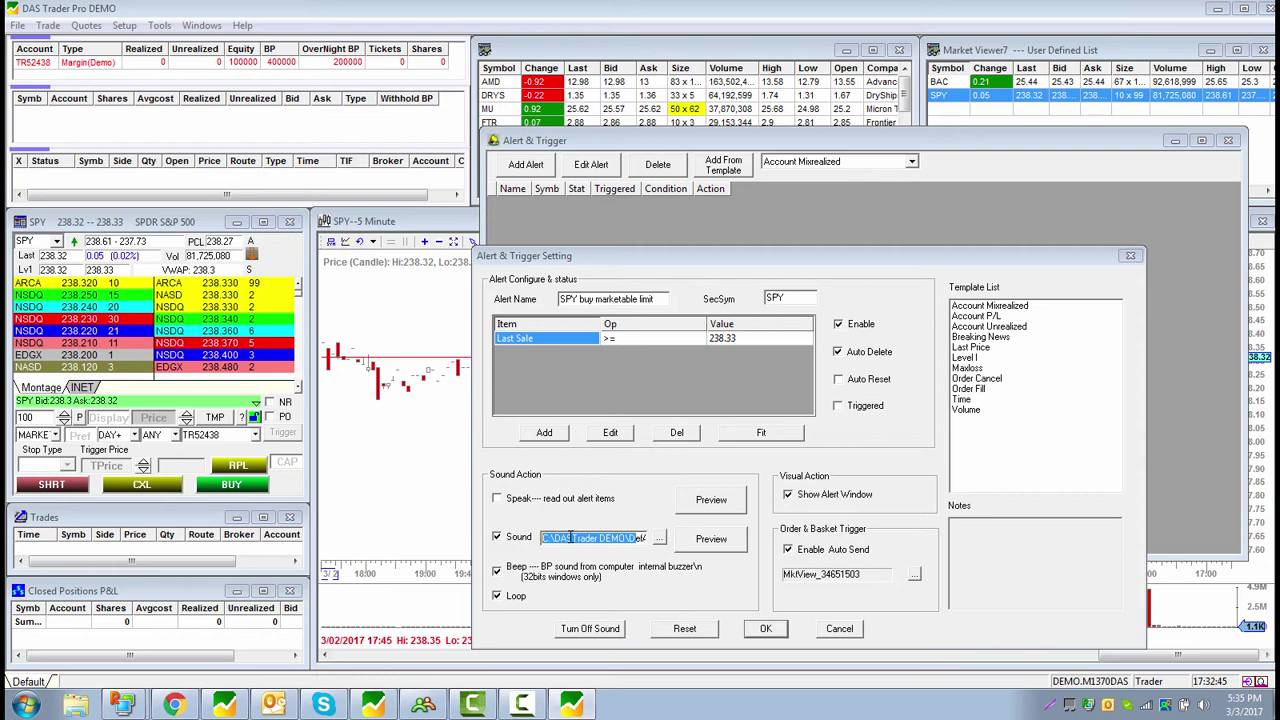
pyautogui.click(544, 434)
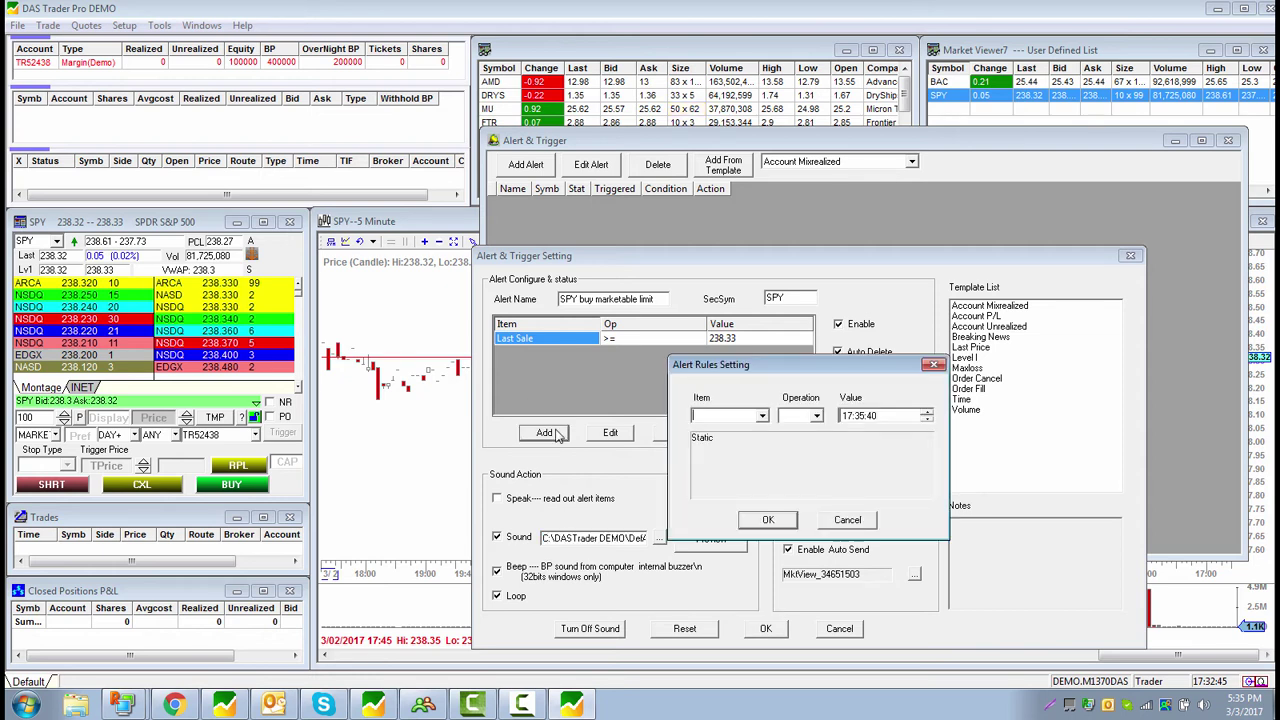
pyautogui.click(763, 416)
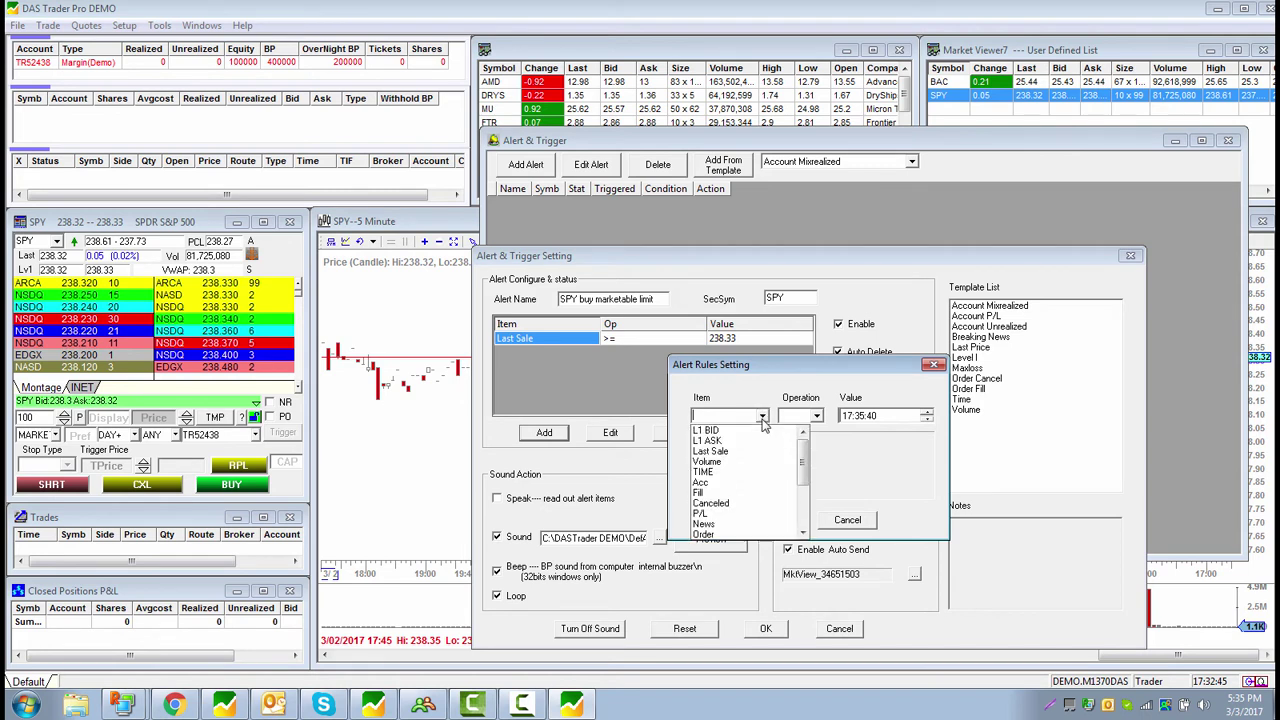
pyautogui.click(757, 474)
pyautogui.click(814, 416)
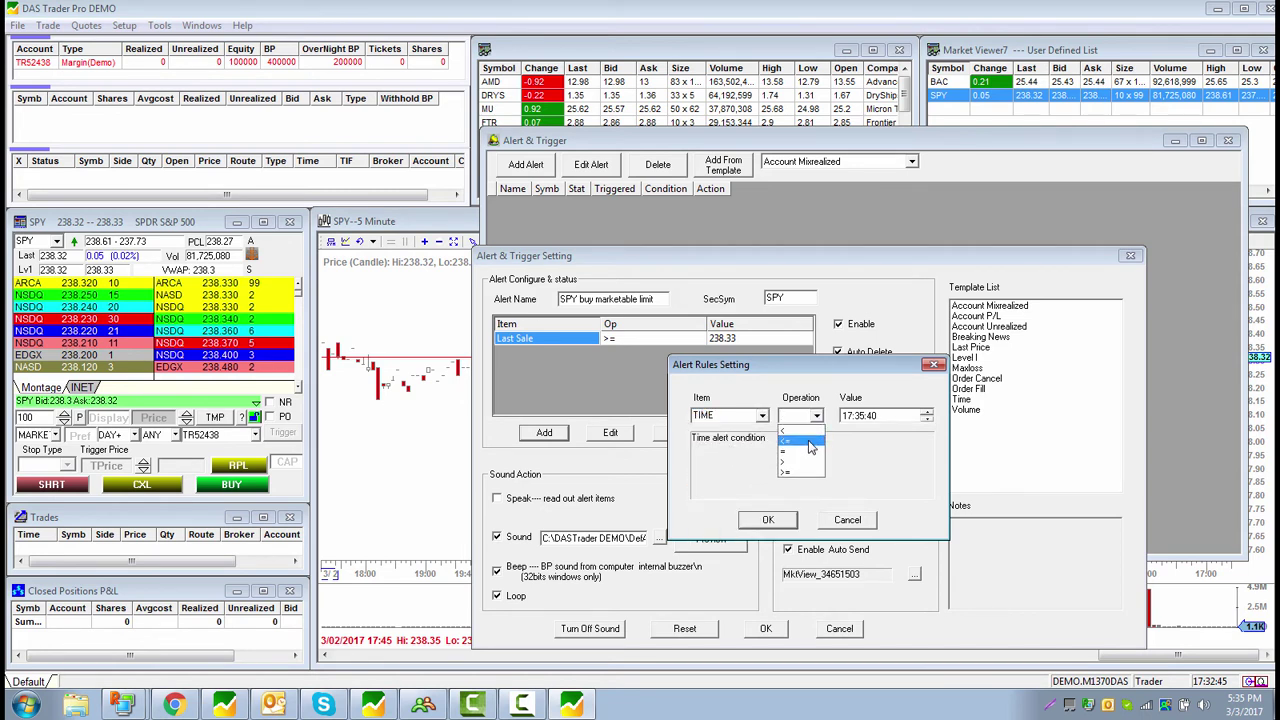
pyautogui.click(847, 522)
pyautogui.click(846, 522)
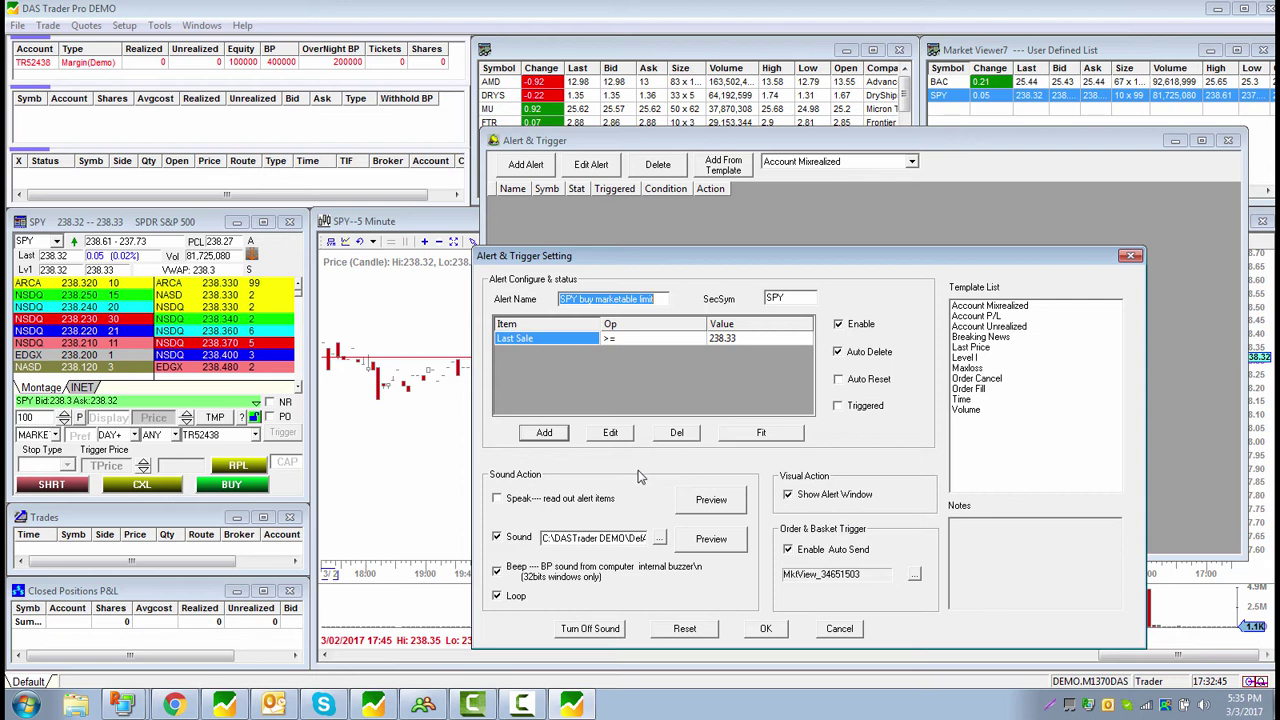
# Save the SPY buy marketable limit alert and close the Alert & Trigger window
pyautogui.click(516, 570)
pyautogui.click(766, 629)
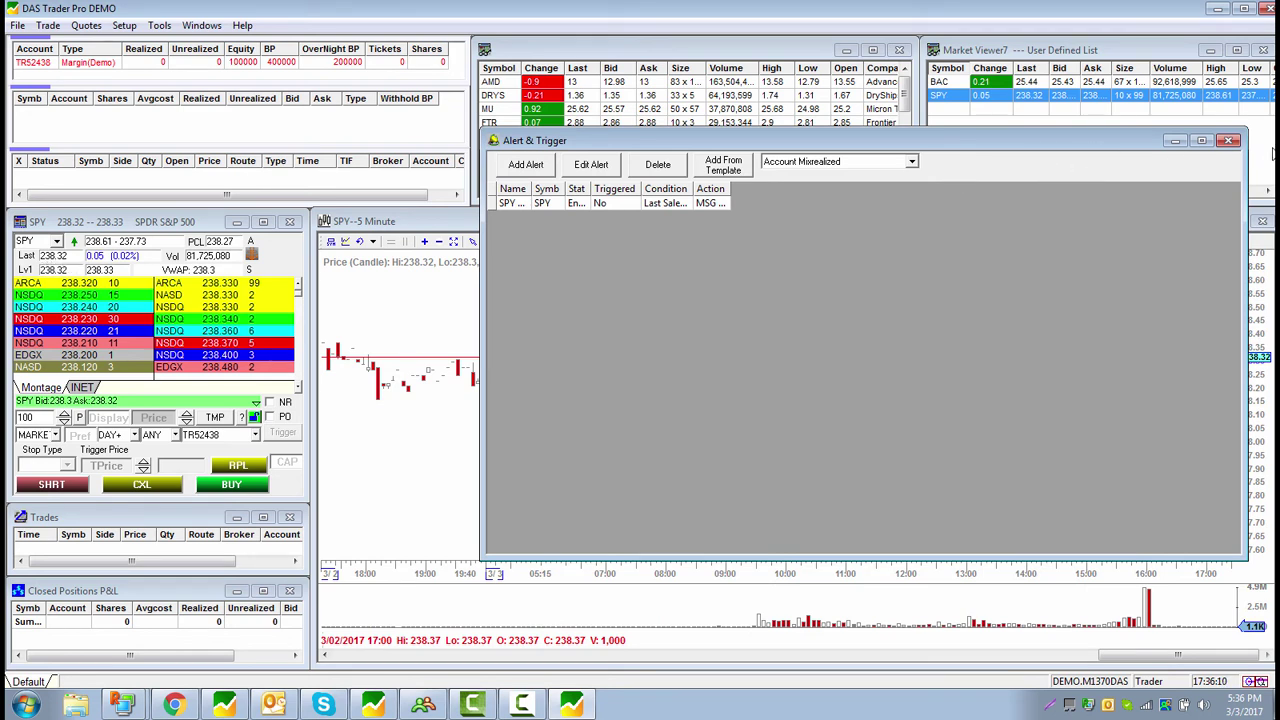
pyautogui.click(1228, 140)
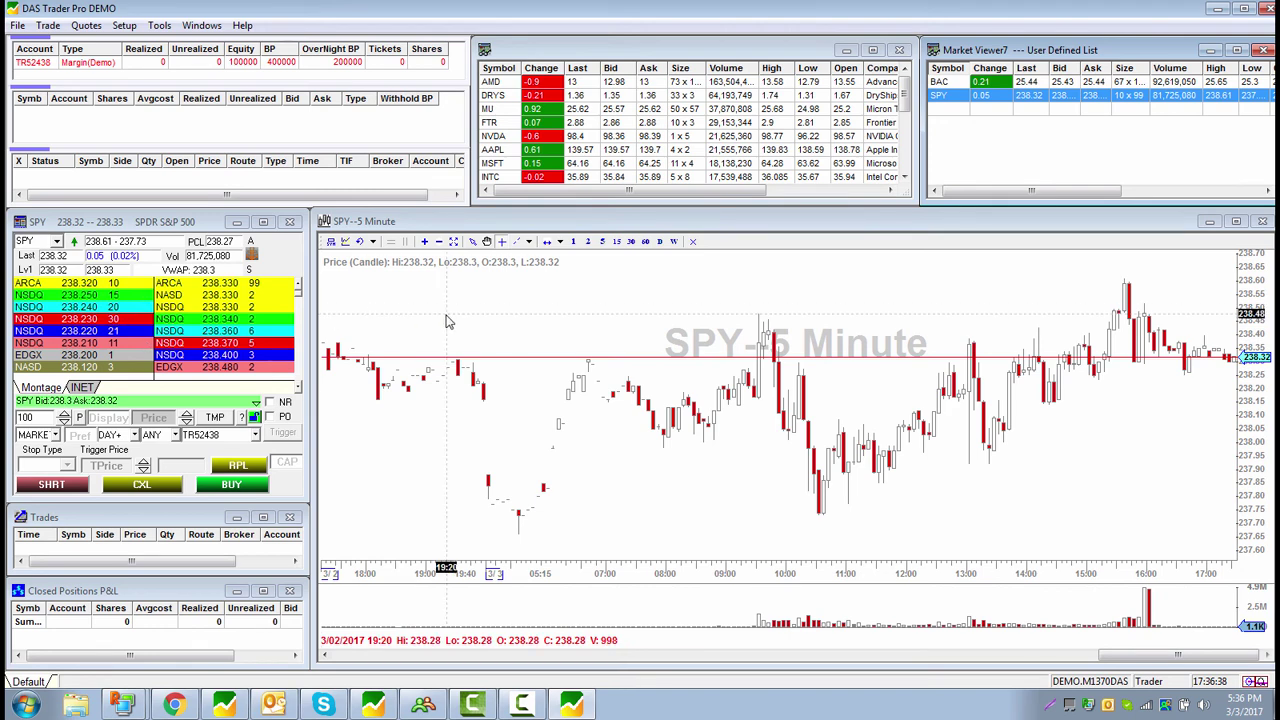
# Move the triggered SPY alert message over the chart, dismiss it, and inspect the shares of the SPY position
pyautogui.click(152, 295)
pyautogui.press('F1')
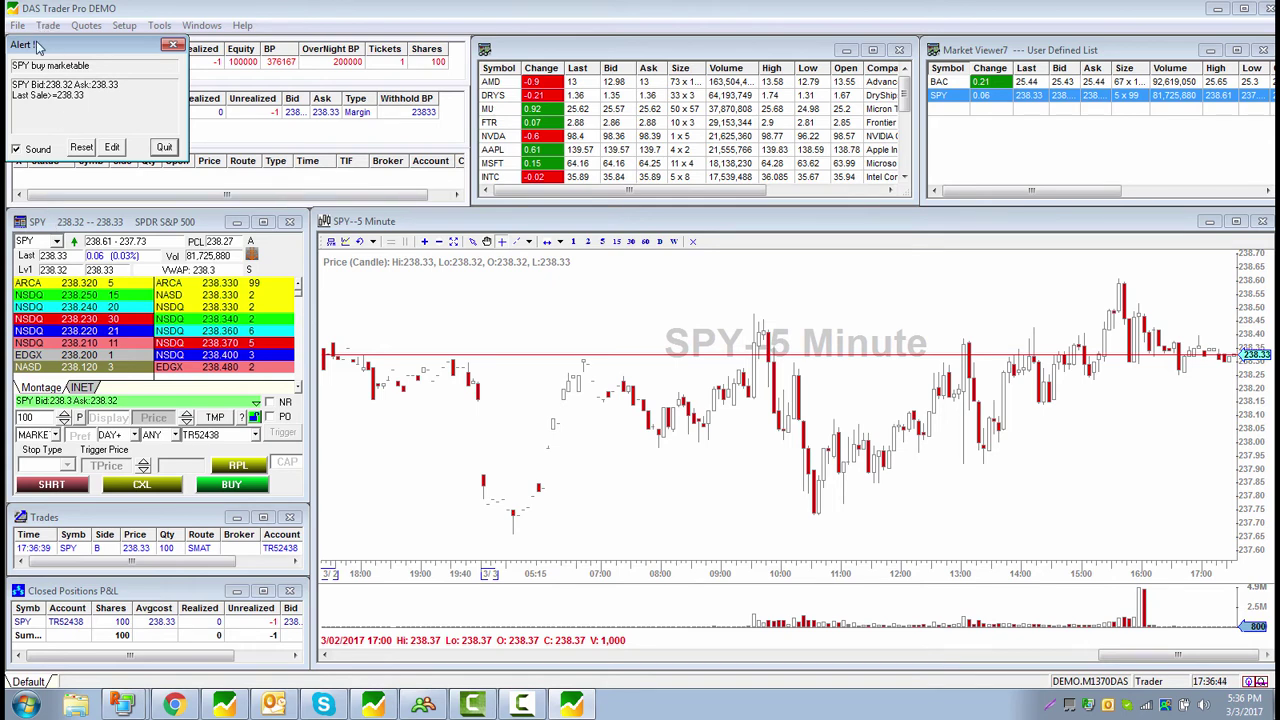
pyautogui.moveTo(37, 46); pyautogui.dragTo(574, 279)
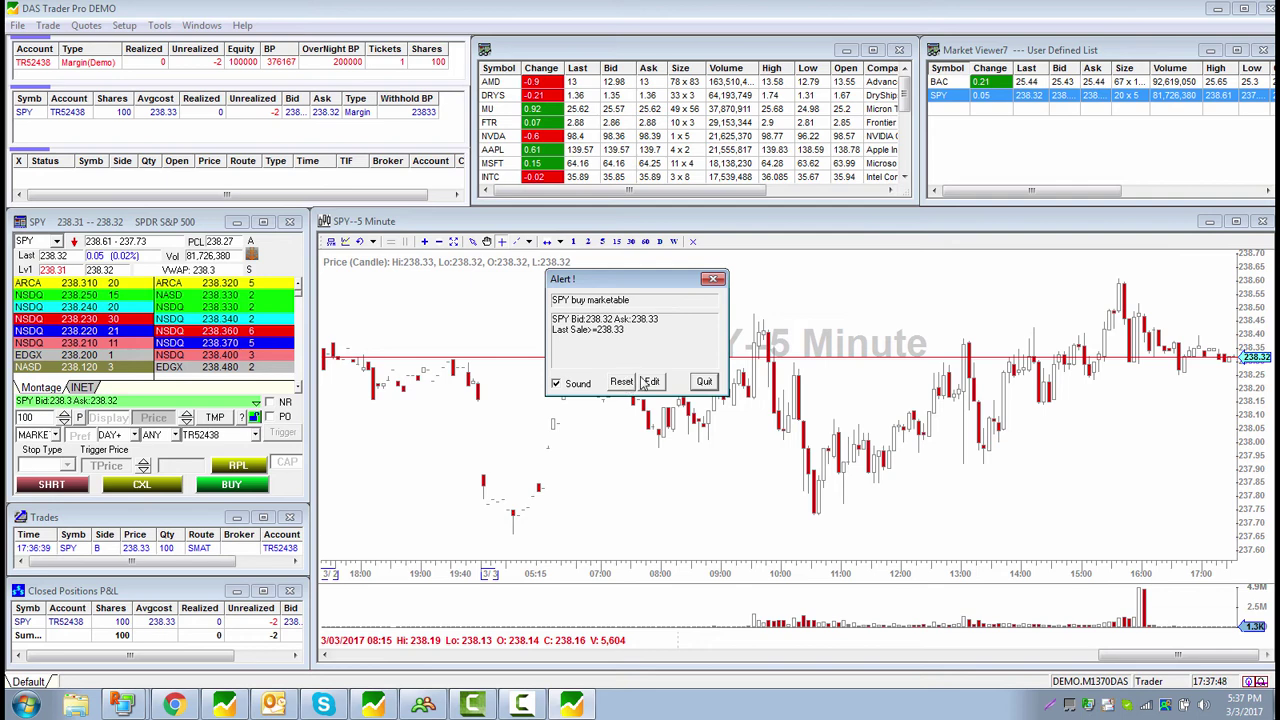
pyautogui.click(704, 383)
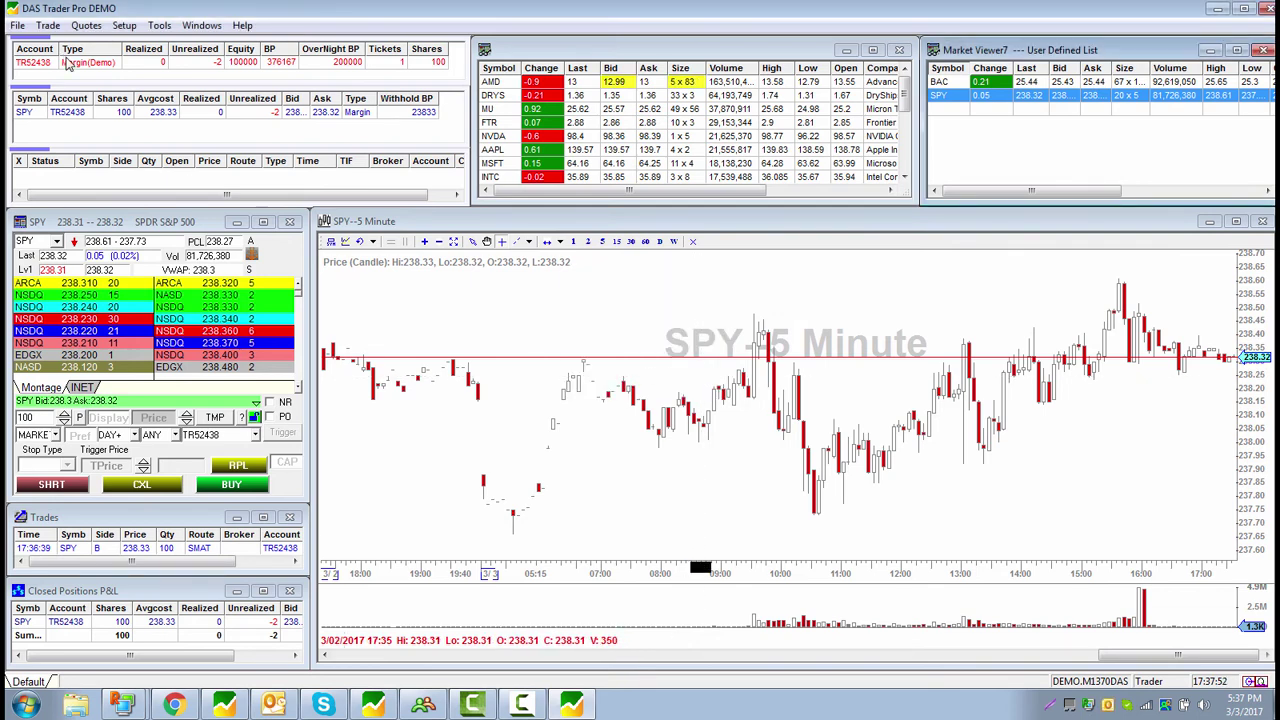
pyautogui.click(100, 116)
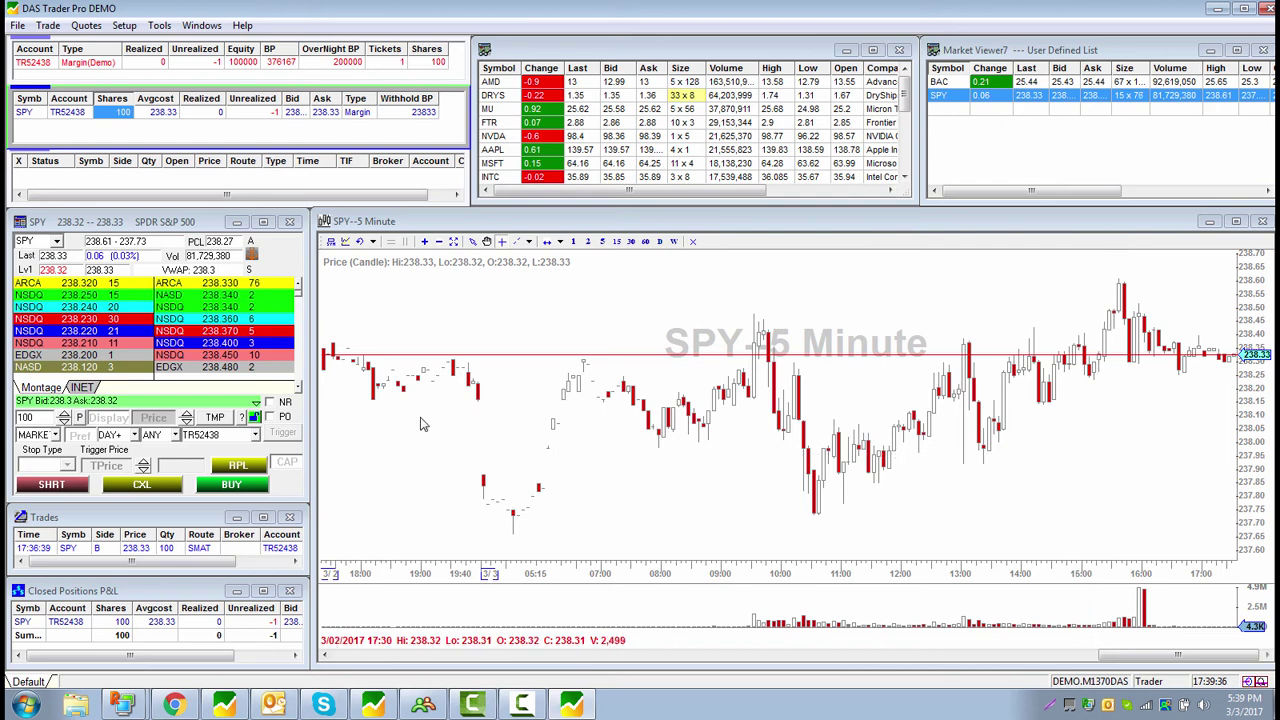
# View different symbols in the linked montage and chart, switching between BAC and SPY and on to AAPL, MU and DRYS
pyautogui.click(941, 97)
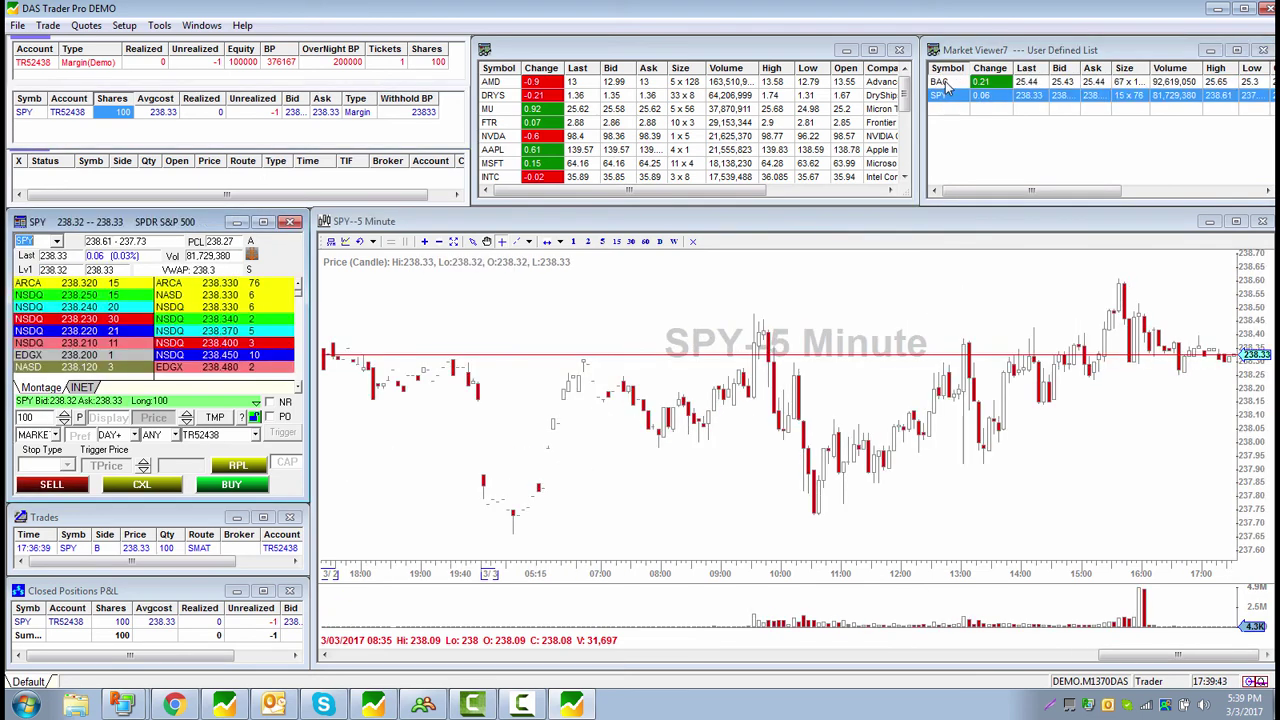
pyautogui.click(941, 82)
pyautogui.click(945, 96)
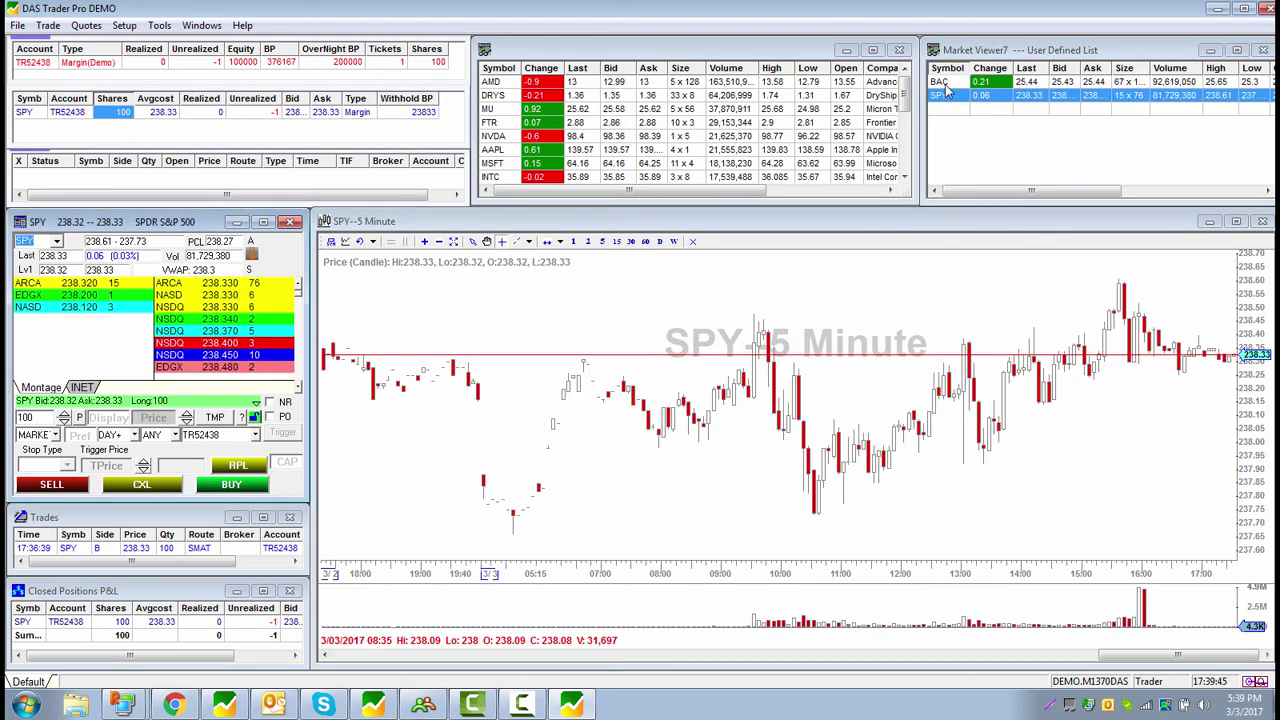
pyautogui.click(945, 84)
pyautogui.click(948, 97)
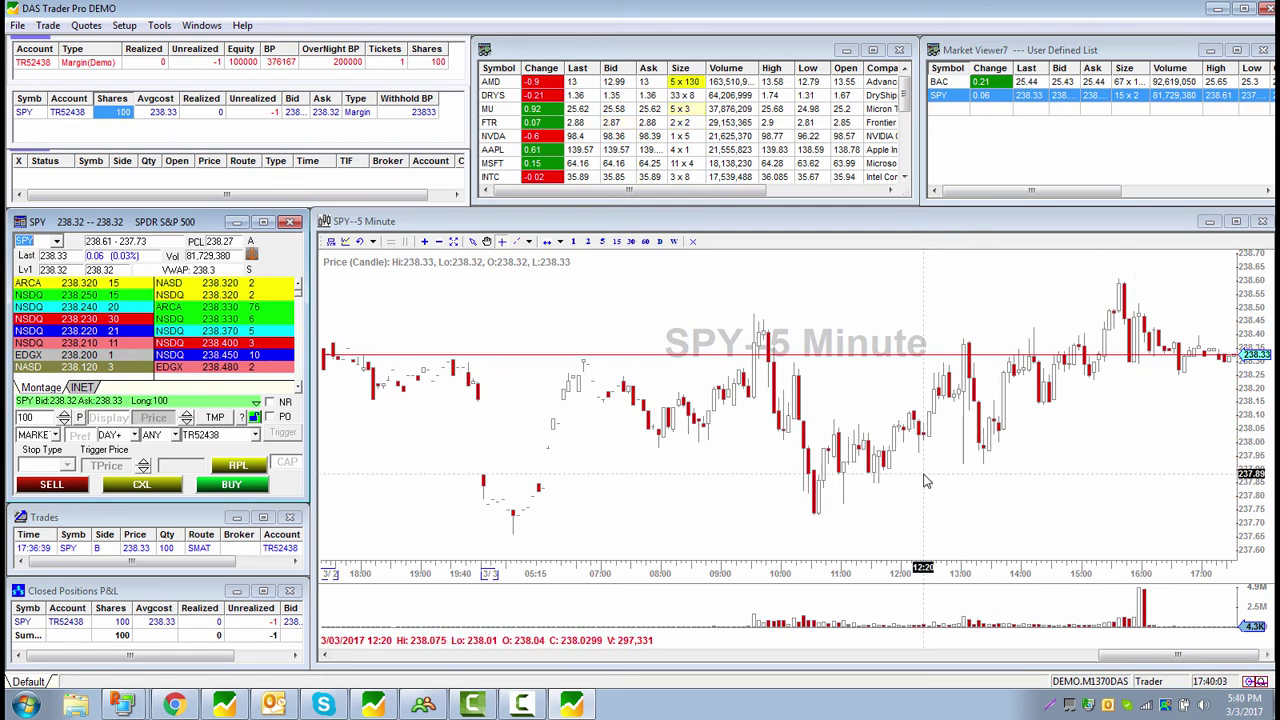
pyautogui.click(493, 149)
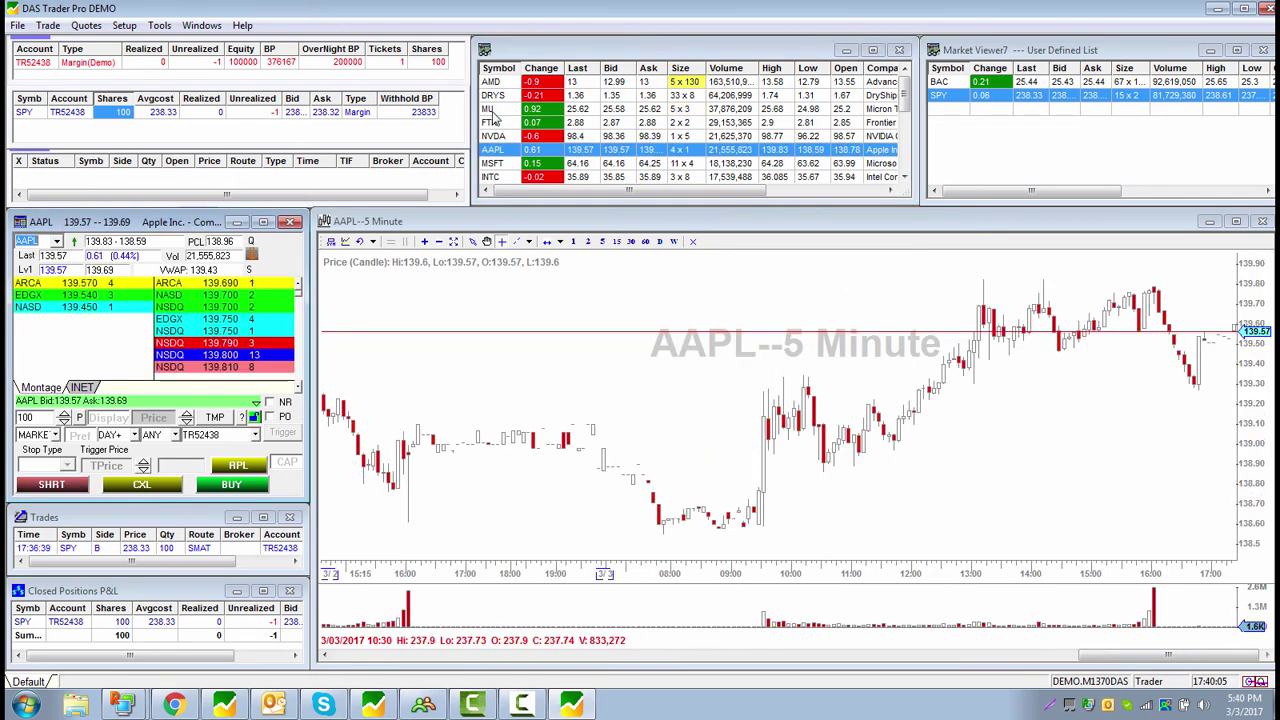
pyautogui.click(492, 107)
pyautogui.click(492, 96)
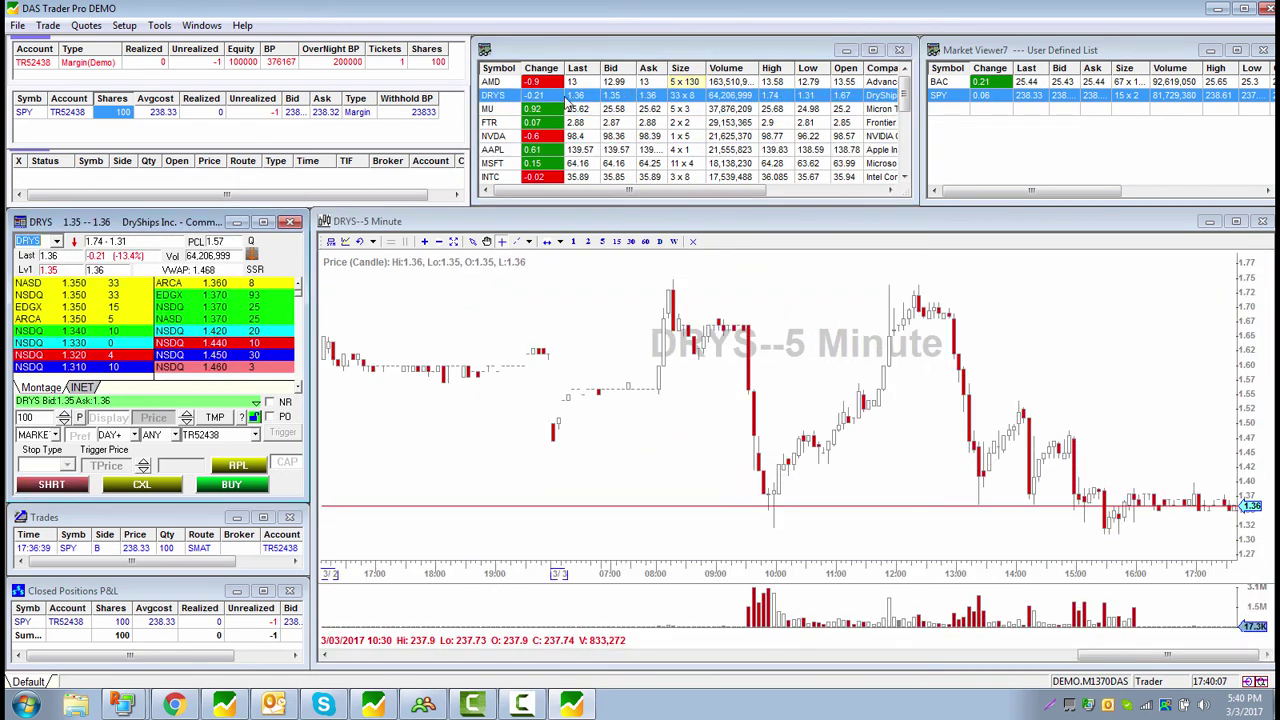